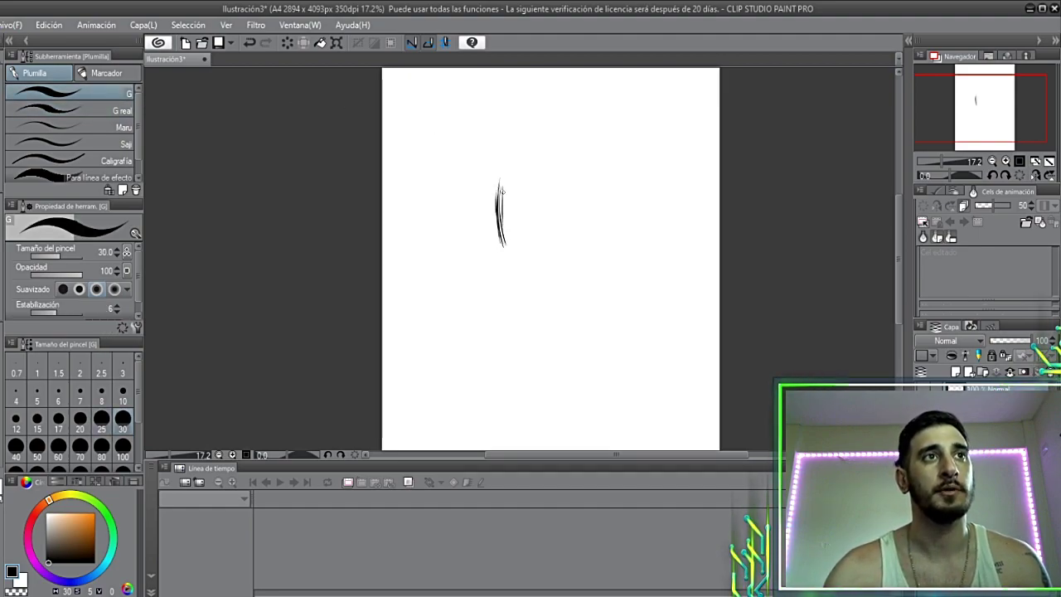
- Erase the stray first stroke, then sketch the top curve of the head oval with the G-pen
left_click_drag(502, 190, 502, 232)
key("e")
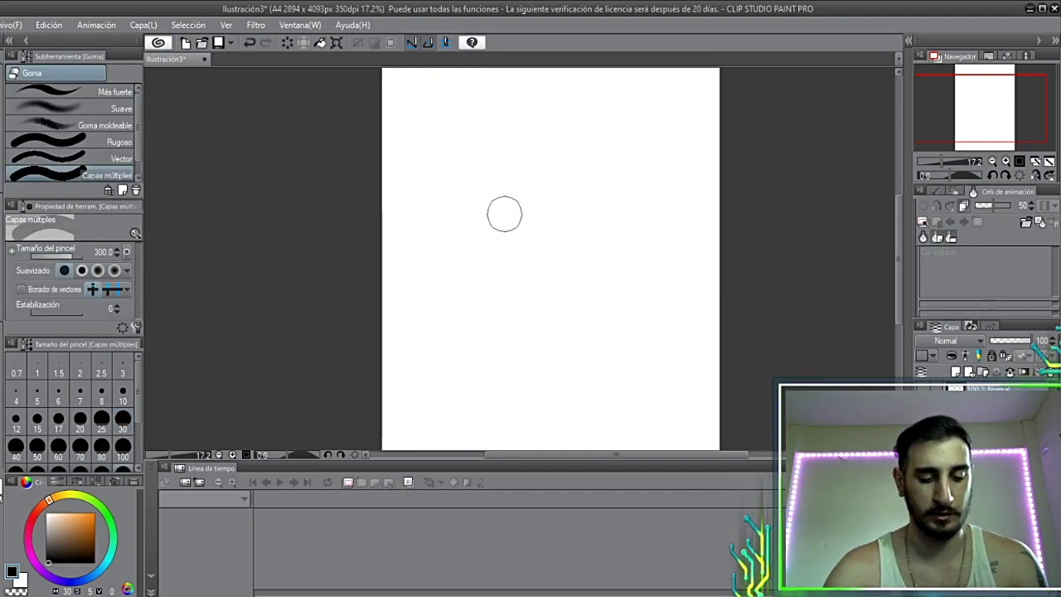
key("p")
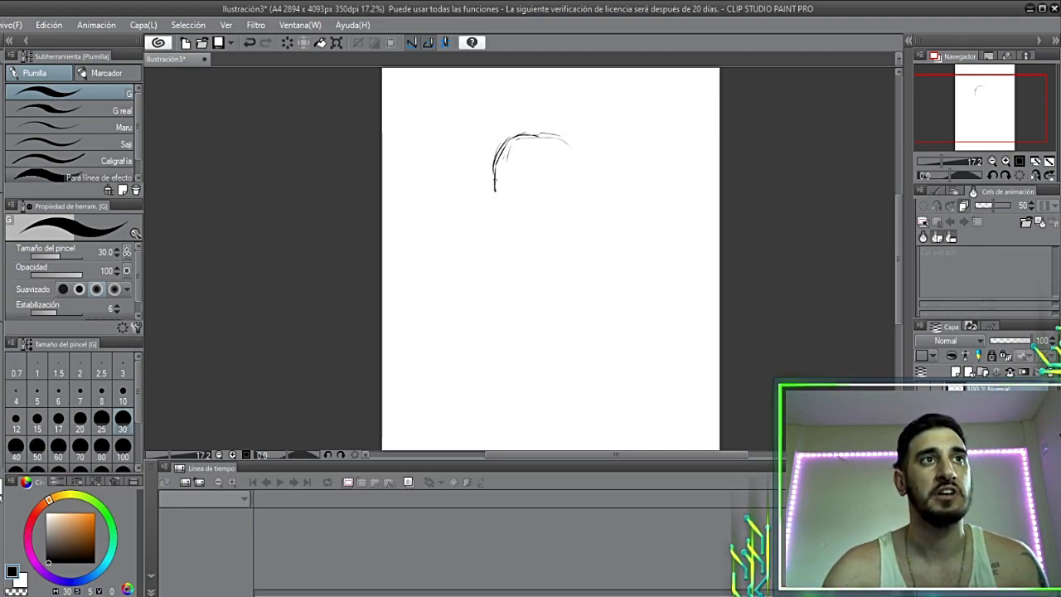
left_click_drag(499, 208, 505, 224)
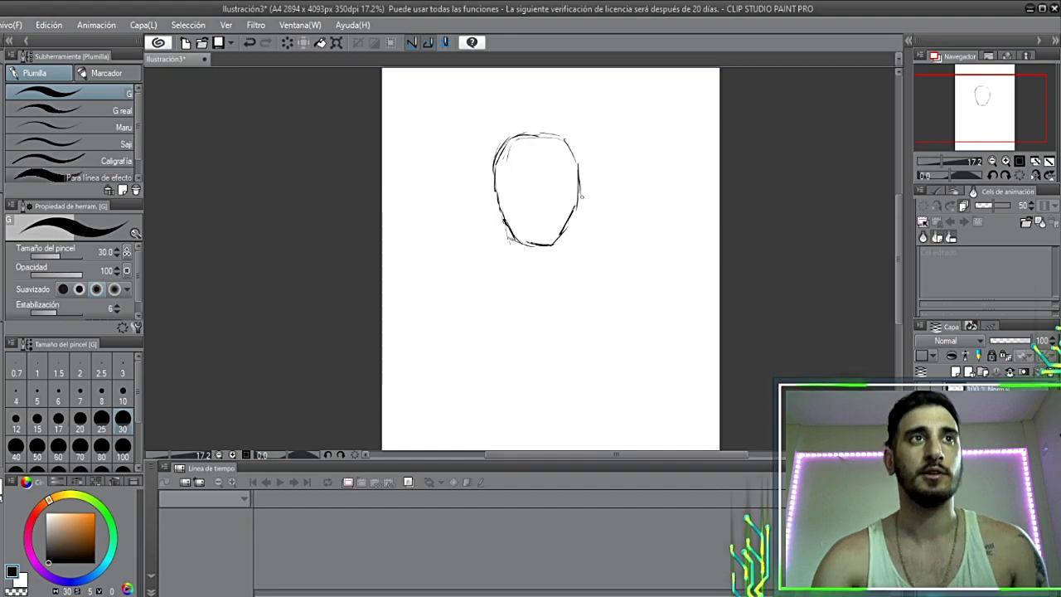
- Sketch the face side, neck, shoulder lines, and vertical and eye-level face guidelines
mouse_move(579, 174)
left_mouse_down()
mouse_move(583, 252)
mouse_move(588, 229)
left_mouse_up()
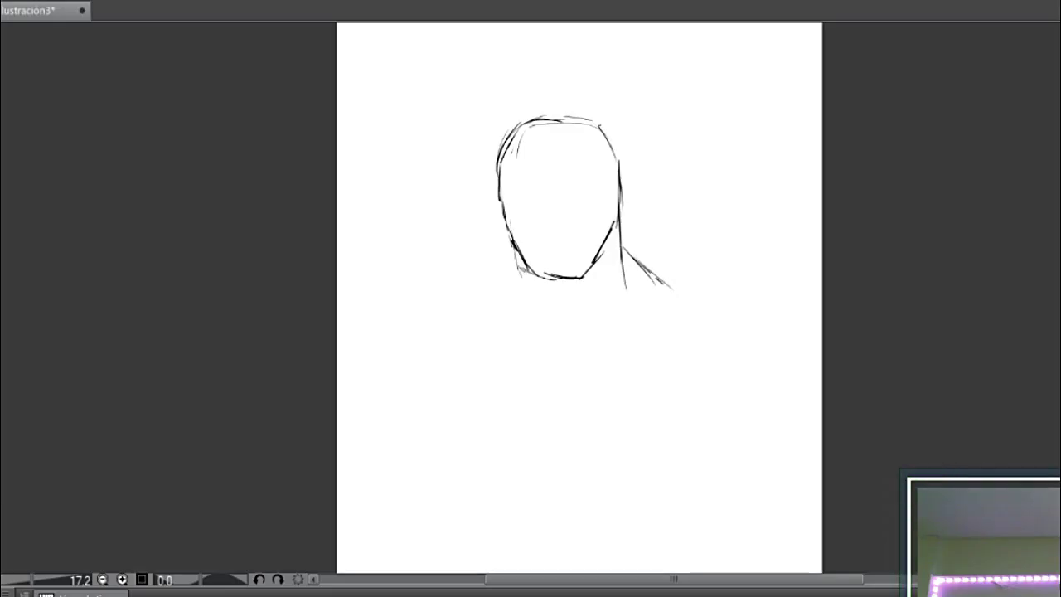
left_click_drag(659, 276, 685, 308)
left_click_drag(522, 268, 480, 313)
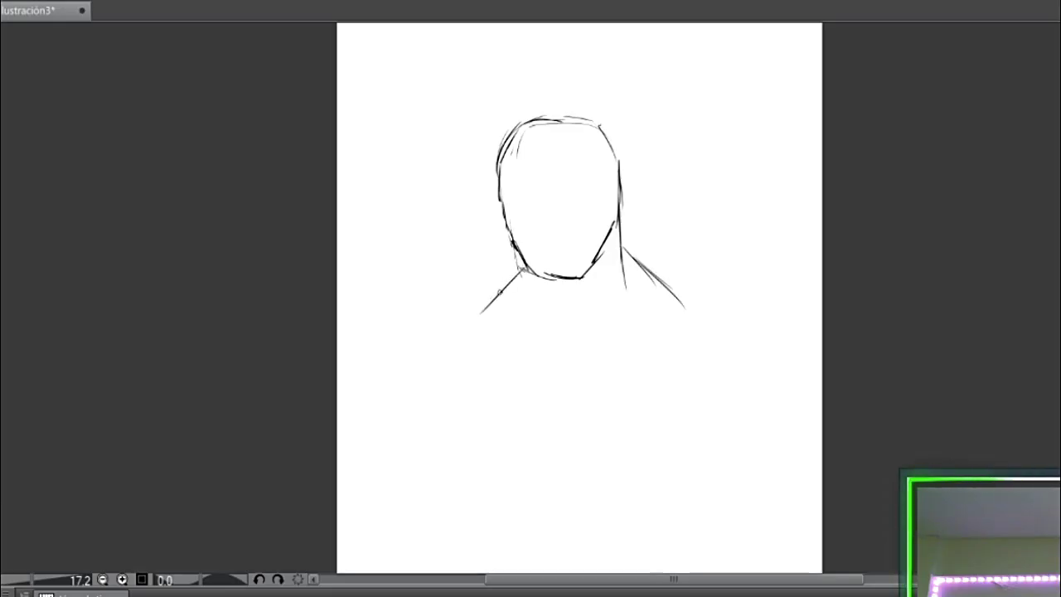
left_click_drag(653, 269, 693, 309)
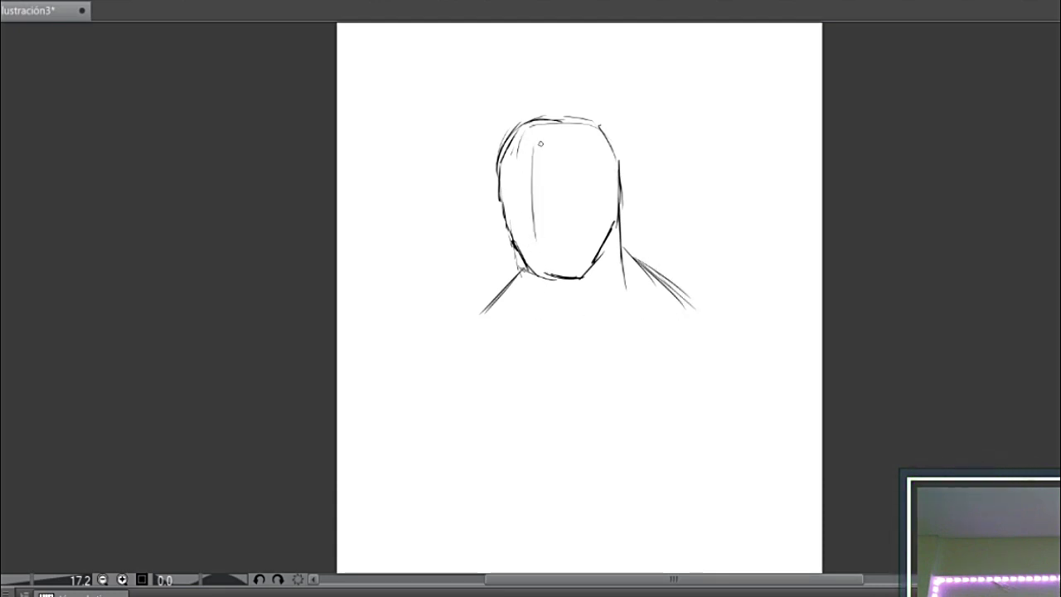
mouse_move(541, 136)
left_mouse_down()
mouse_move(546, 262)
mouse_move(535, 240)
mouse_move(613, 199)
left_mouse_up()
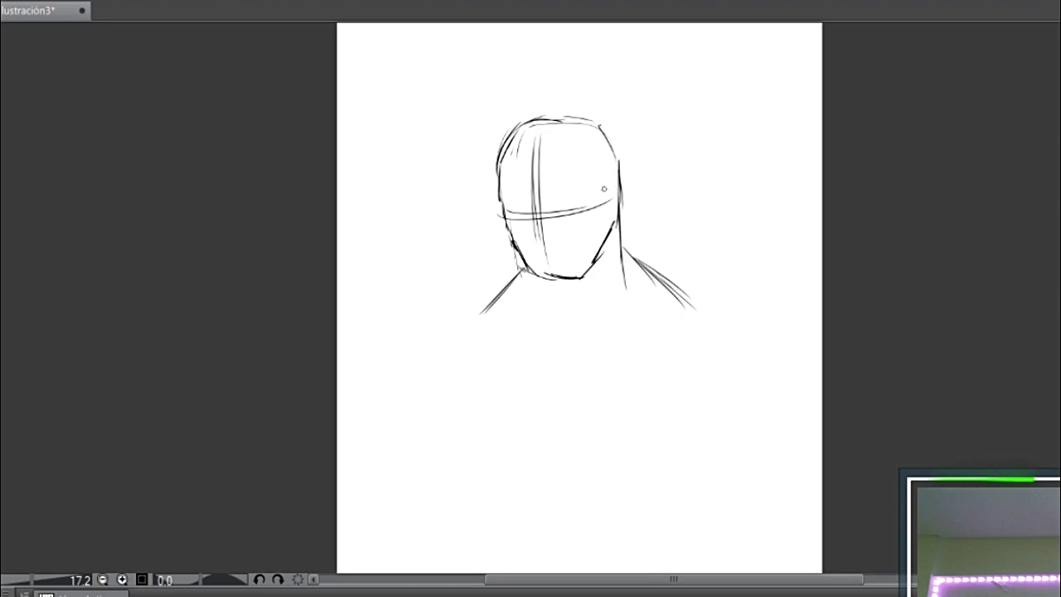
left_click_drag(506, 220, 608, 206)
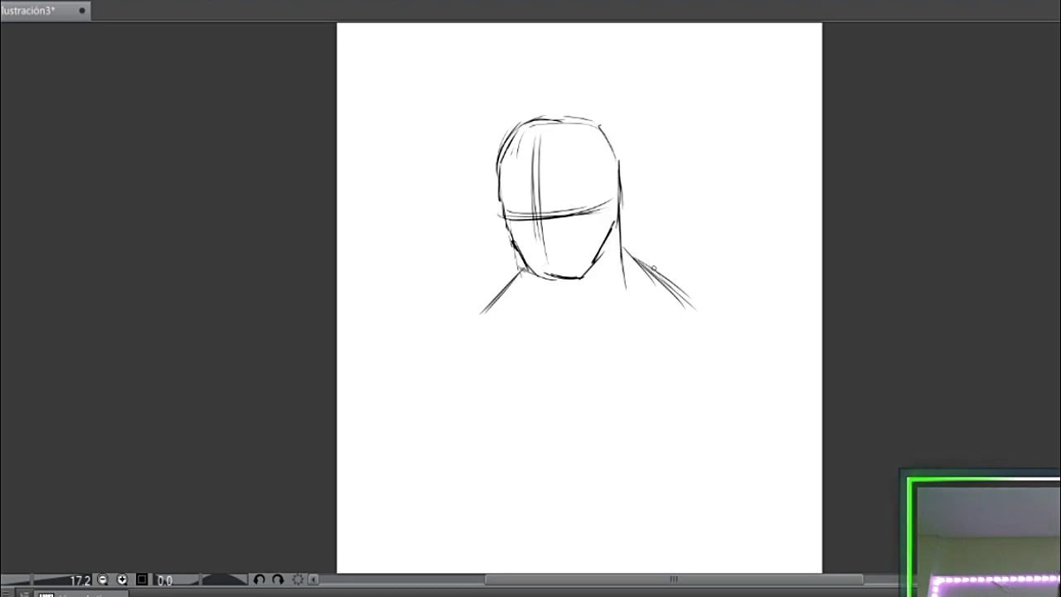
left_click_drag(630, 293, 619, 211)
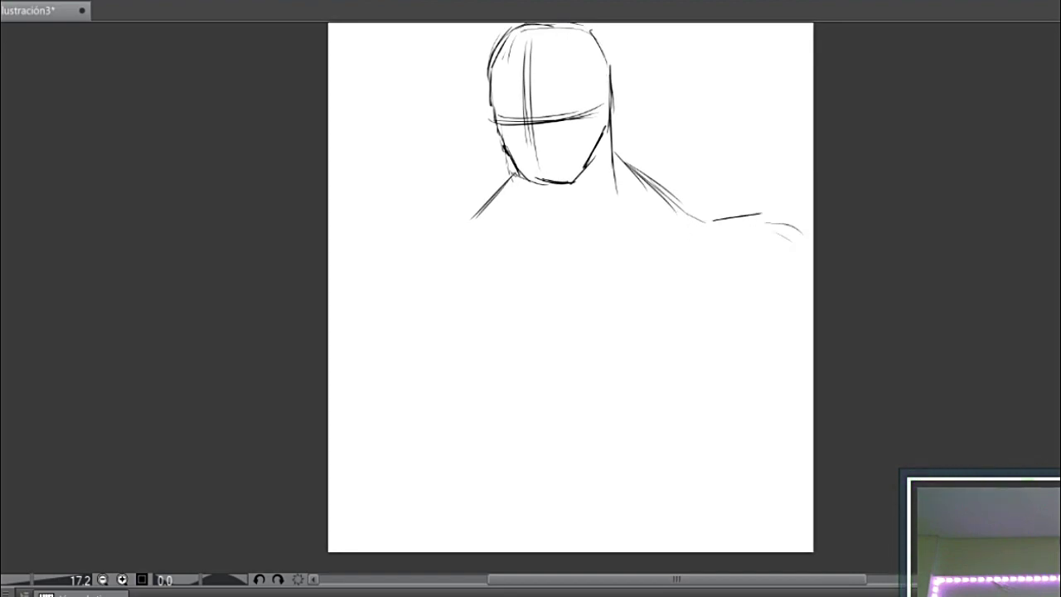
- Block in the boxy chest with a shoulder line and a centre line
left_click_drag(453, 230, 714, 218)
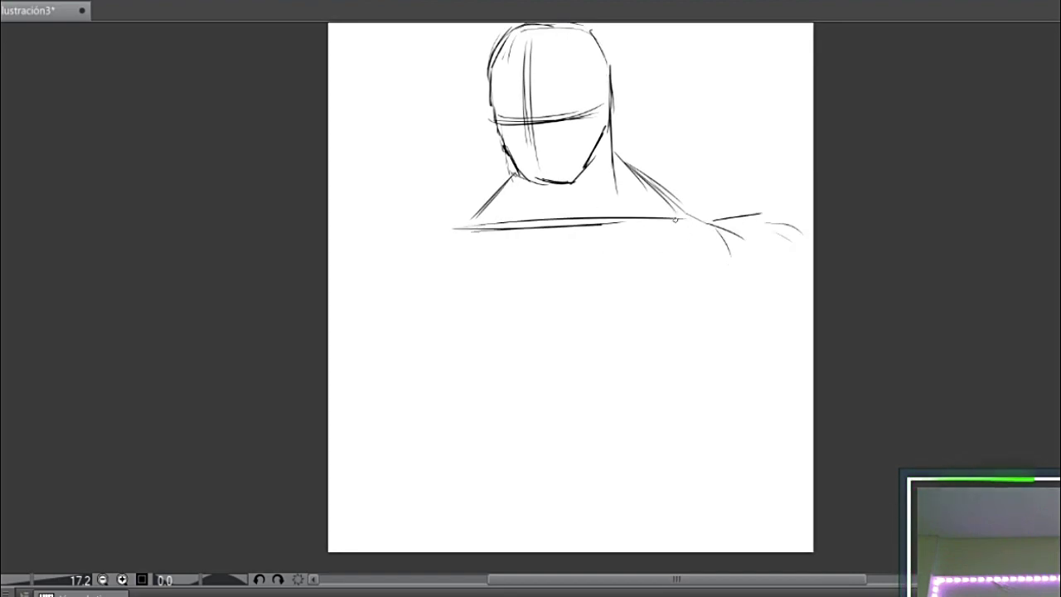
left_click_drag(437, 248, 446, 379)
left_click_drag(448, 353, 599, 341)
left_click_drag(470, 375, 663, 361)
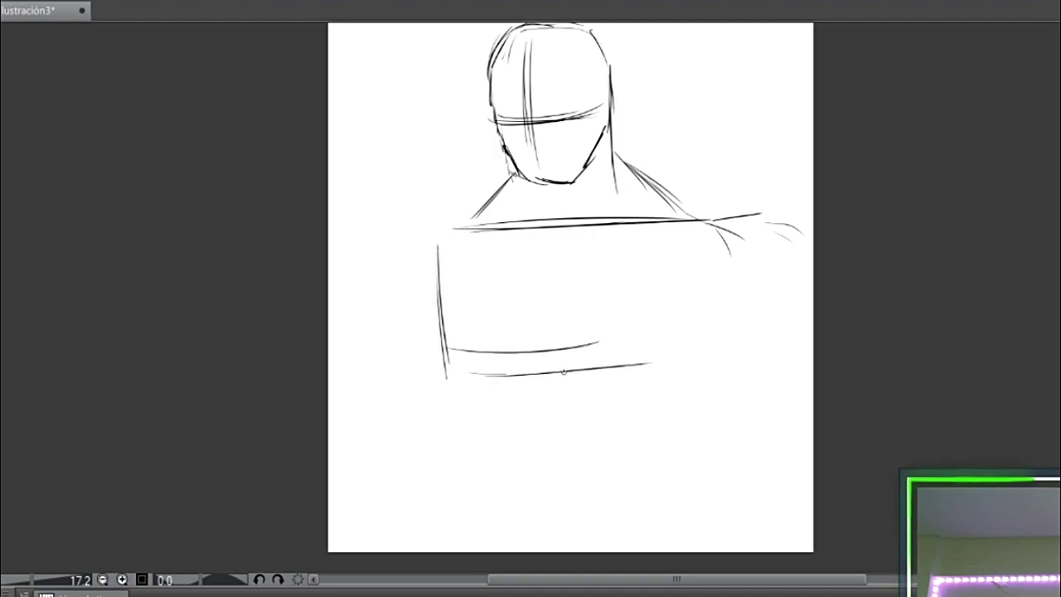
left_click_drag(505, 375, 719, 358)
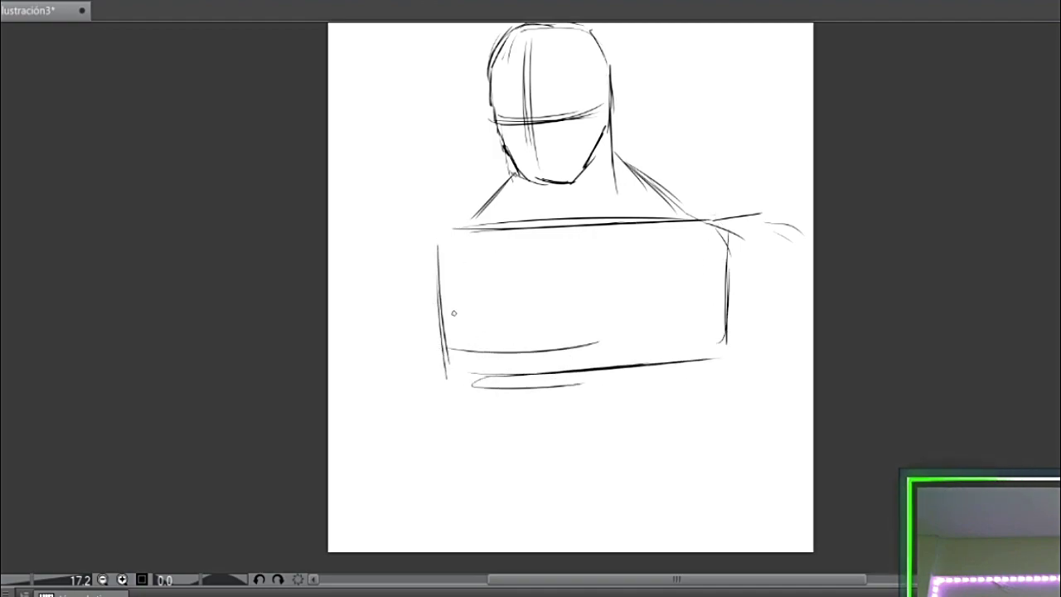
mouse_move(432, 245)
left_mouse_down()
mouse_move(464, 369)
mouse_move(629, 355)
left_mouse_up()
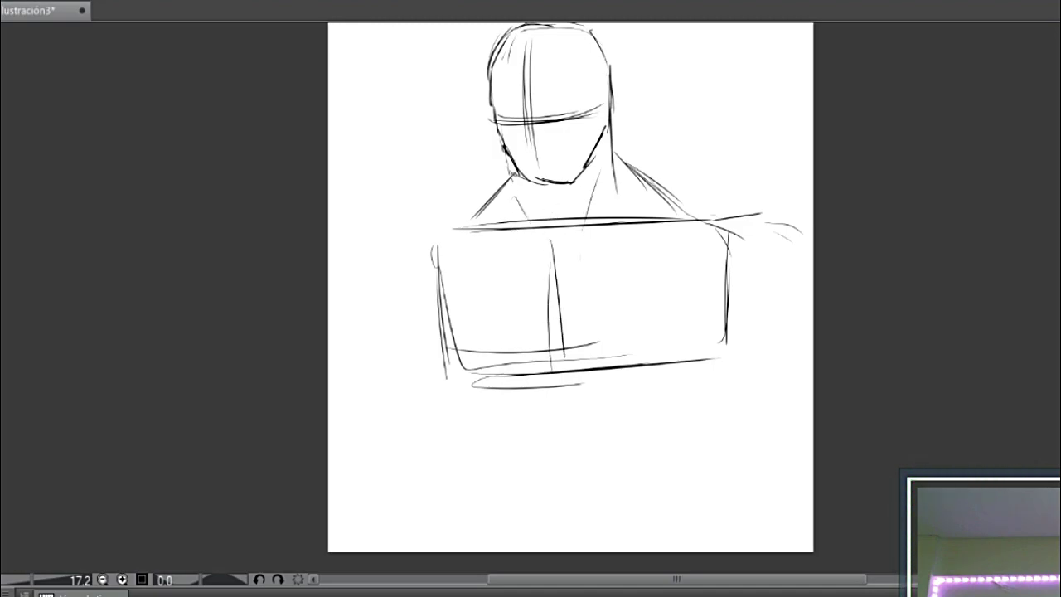
- Sketch rounded shoulder arcs, both arm contours and the bottom of the abdomen box
mouse_move(475, 203)
left_mouse_down()
mouse_move(427, 280)
mouse_move(405, 238)
left_mouse_up()
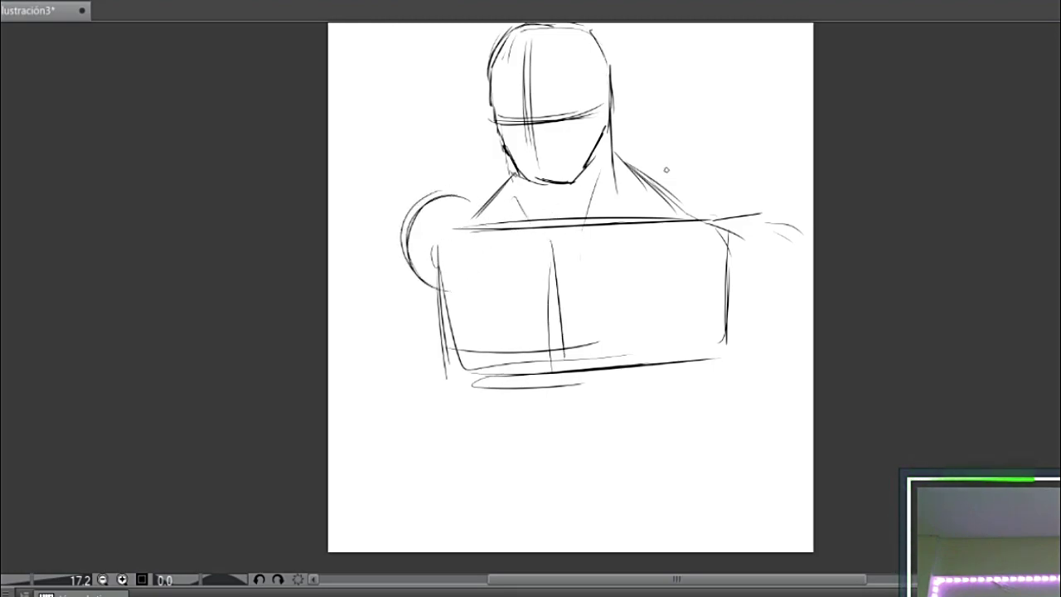
left_click_drag(786, 218, 740, 276)
mouse_move(740, 273)
left_mouse_down()
mouse_move(734, 191)
mouse_move(798, 224)
left_mouse_up()
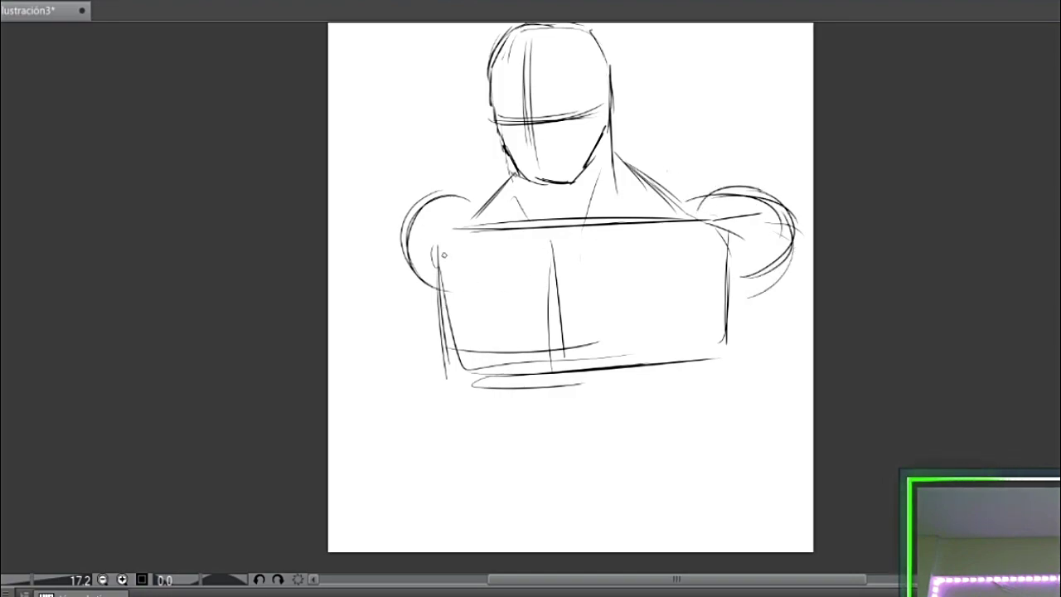
left_click_drag(416, 272, 401, 427)
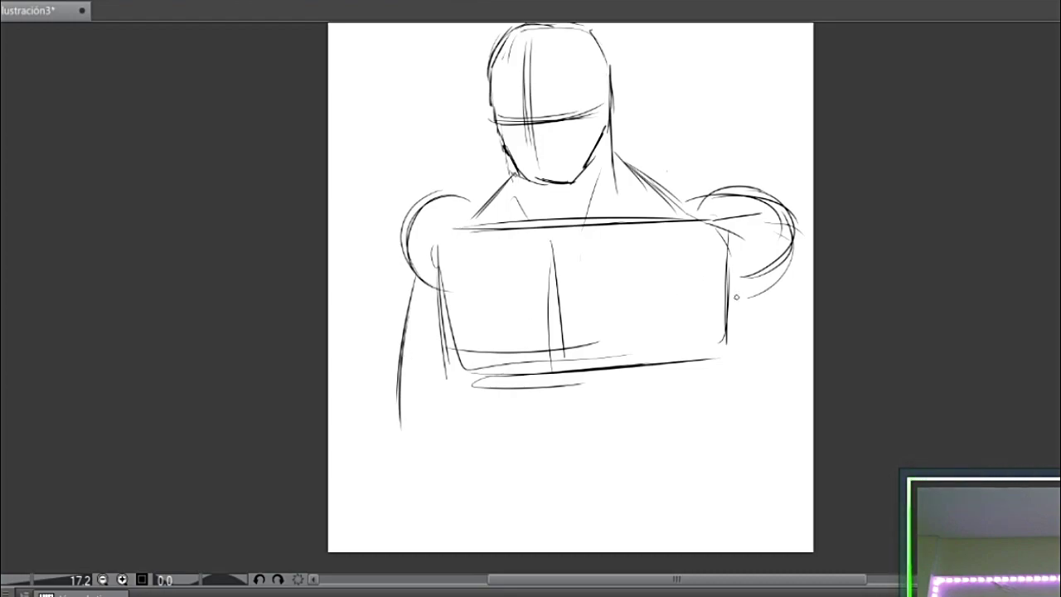
left_click_drag(736, 296, 733, 416)
left_click_drag(785, 303, 805, 441)
left_click_drag(733, 321, 736, 409)
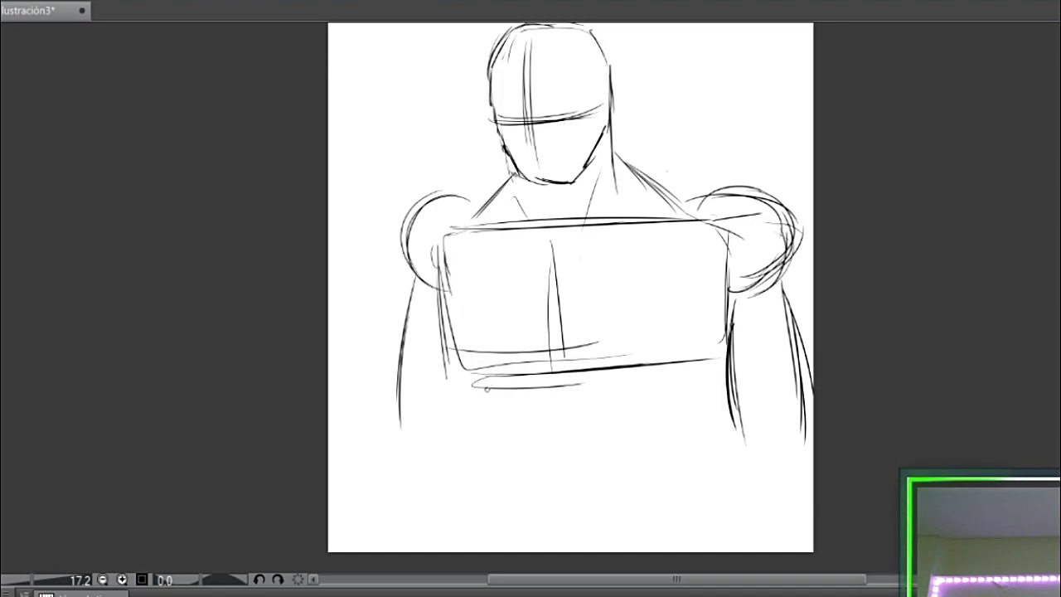
left_click_drag(532, 448, 669, 430)
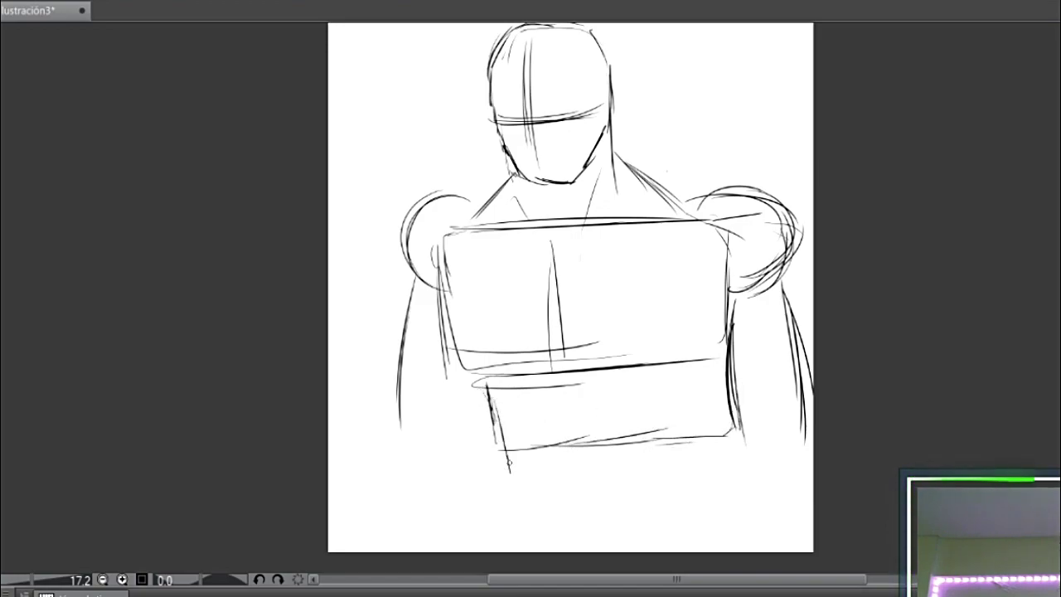
mouse_move(564, 500)
left_mouse_down()
mouse_move(713, 499)
mouse_move(683, 372)
mouse_move(711, 378)
left_mouse_up()
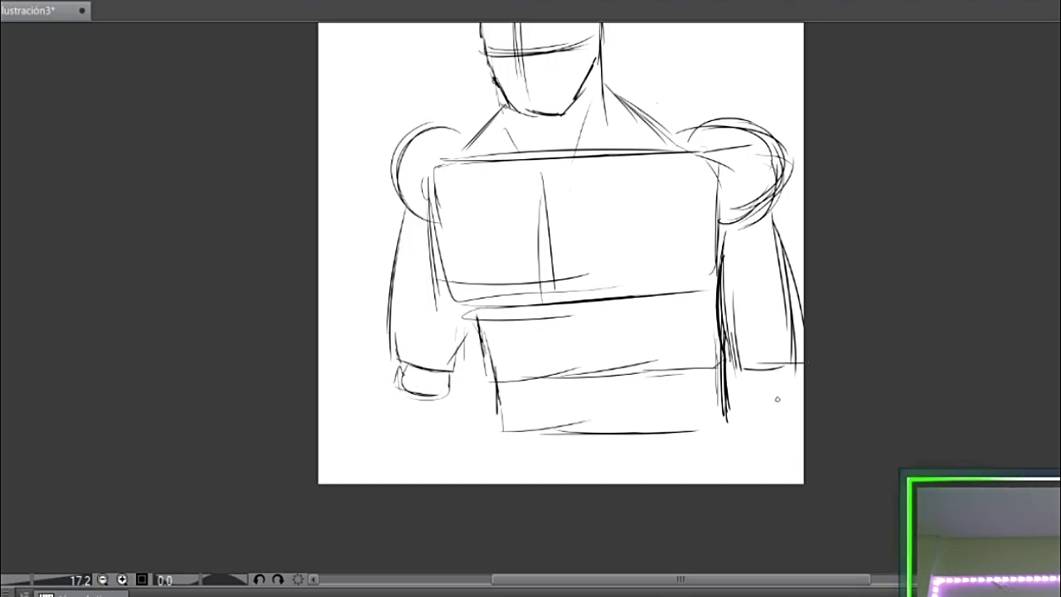
- Draw the cuff at the end of the right sleeve
mouse_move(749, 373)
left_mouse_down()
mouse_move(773, 390)
mouse_move(796, 374)
left_mouse_up()
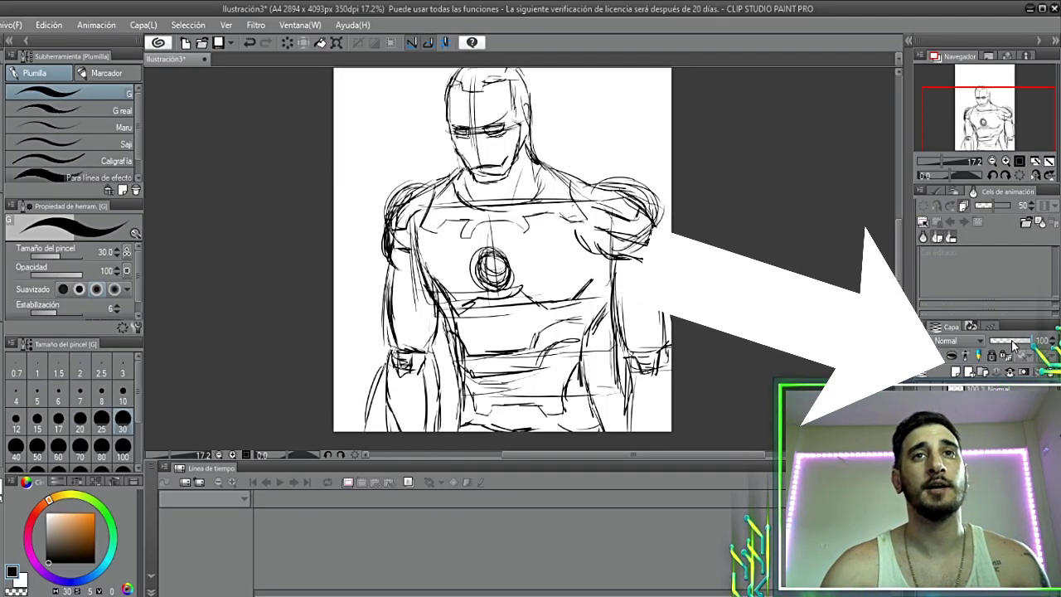
- Fade the sketch layer, add a new layer and ink a thin line with the Saji pen at size 5
left_click_drag(1028, 341, 1005, 344)
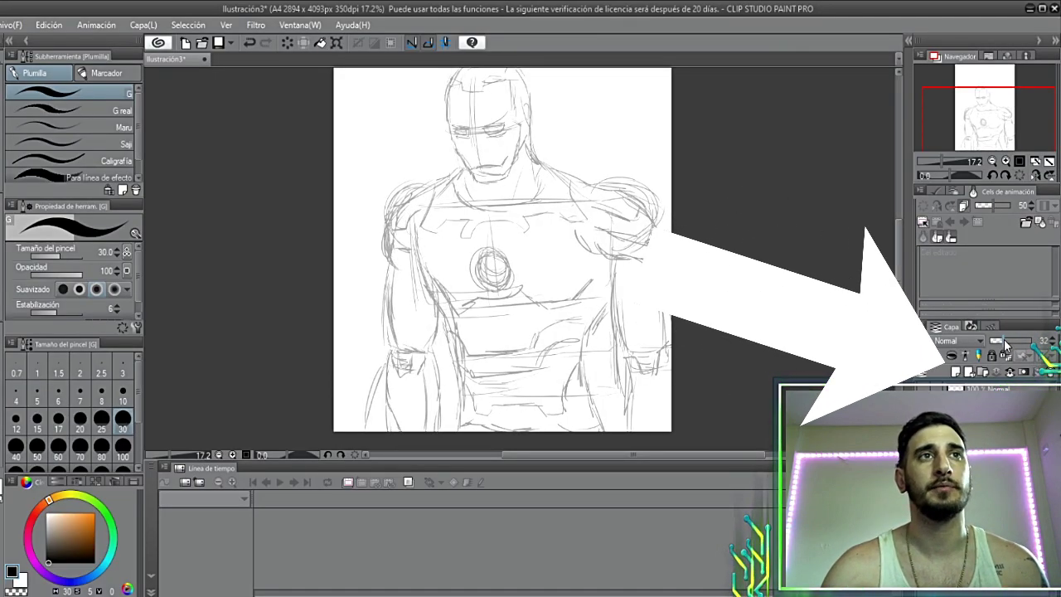
key("ctrl+z")
key("ctrl+z")
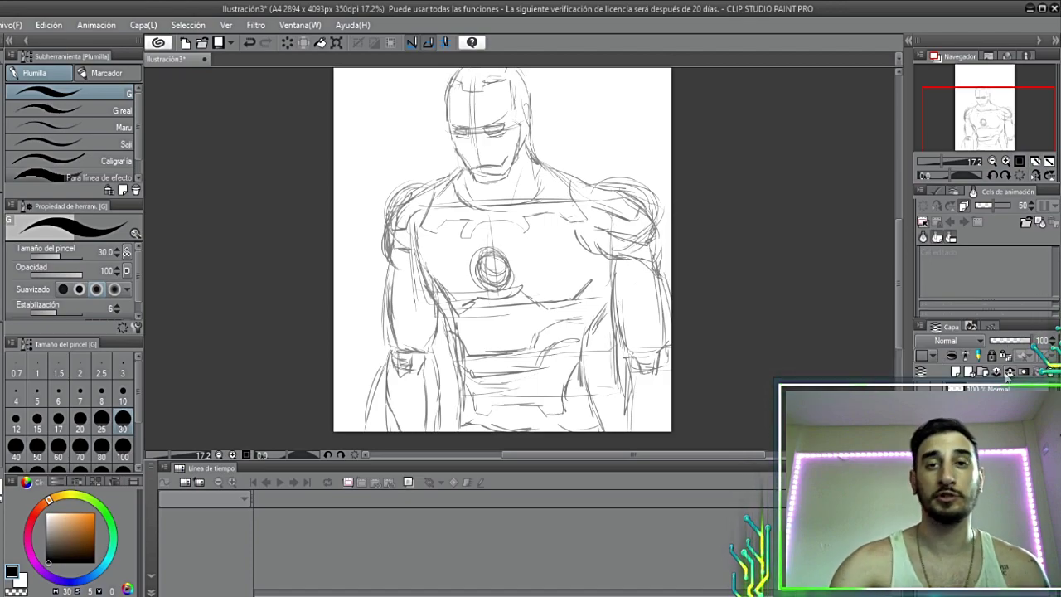
scroll(506, 248, "up", 2)
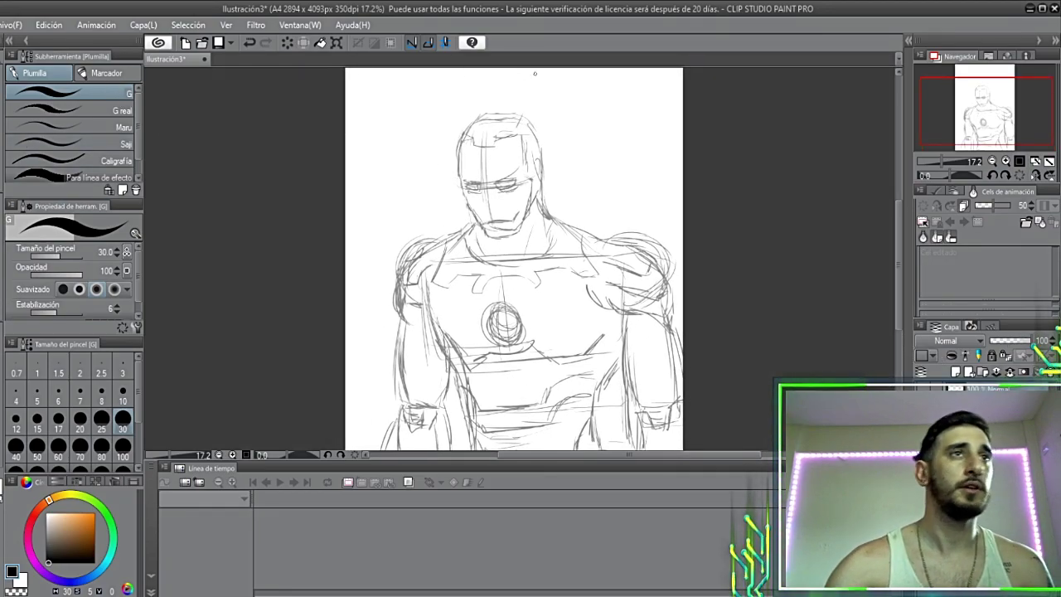
left_click(128, 143)
left_click_drag(396, 91, 409, 201)
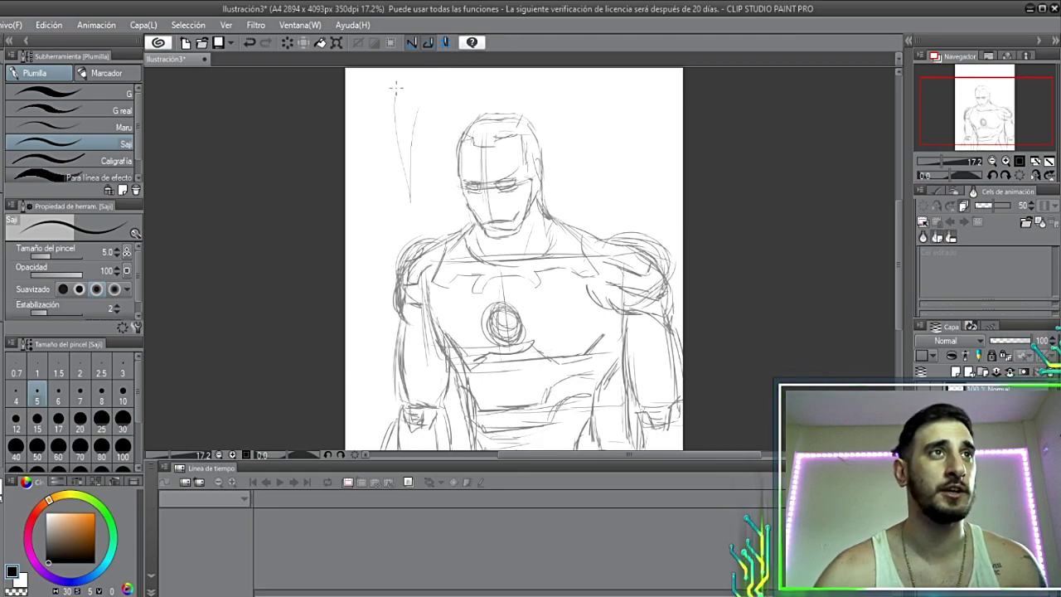
- Ink with the Saji pen at size 25, toggling the sketch layer's visibility to check the lines
left_click(101, 417)
left_click_drag(372, 100, 396, 115)
key("ctrl+z")
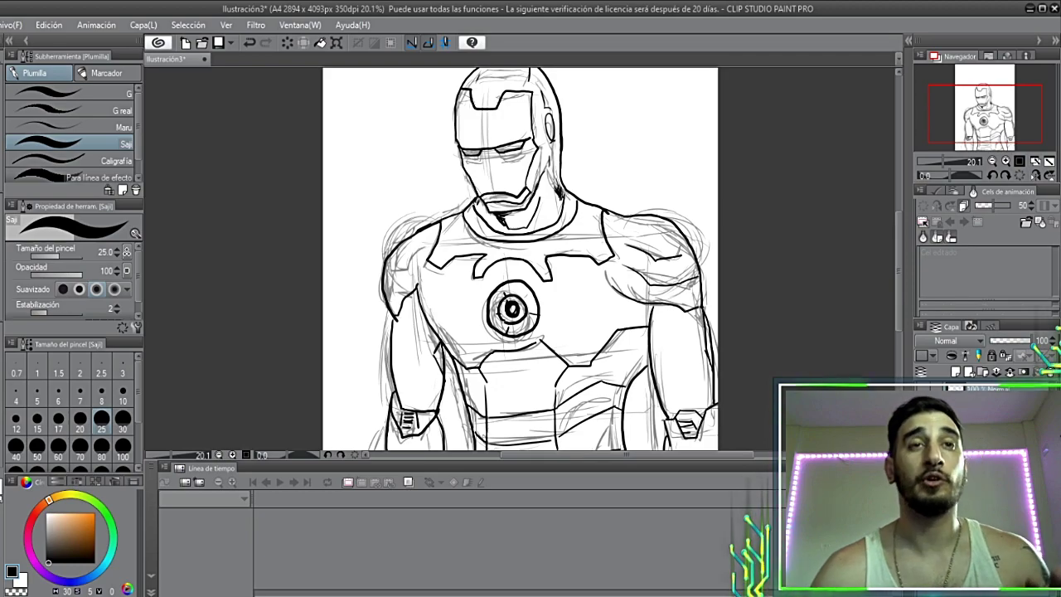
left_click(922, 405)
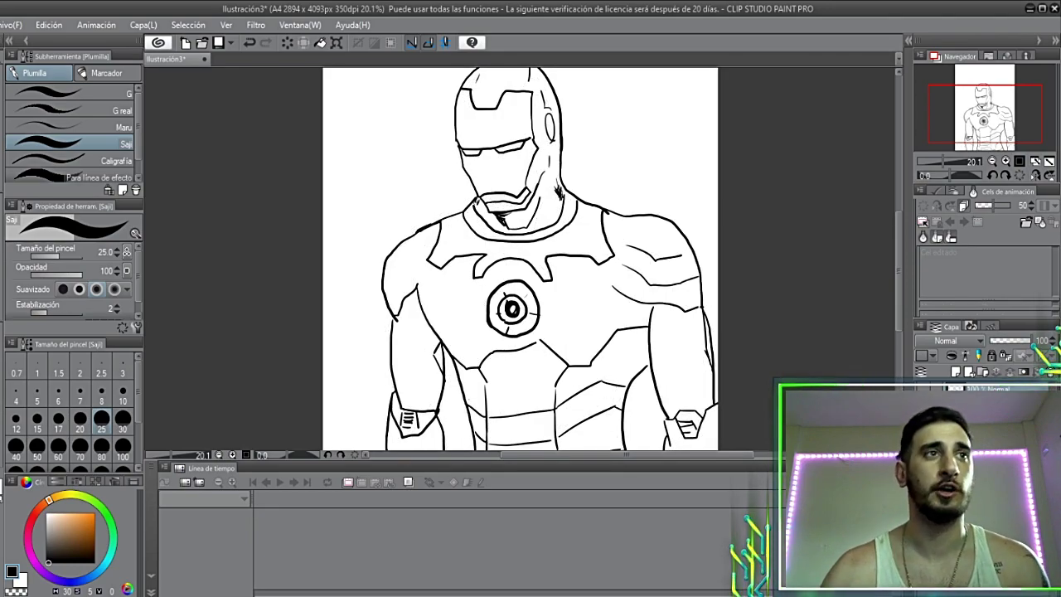
left_click(922, 405)
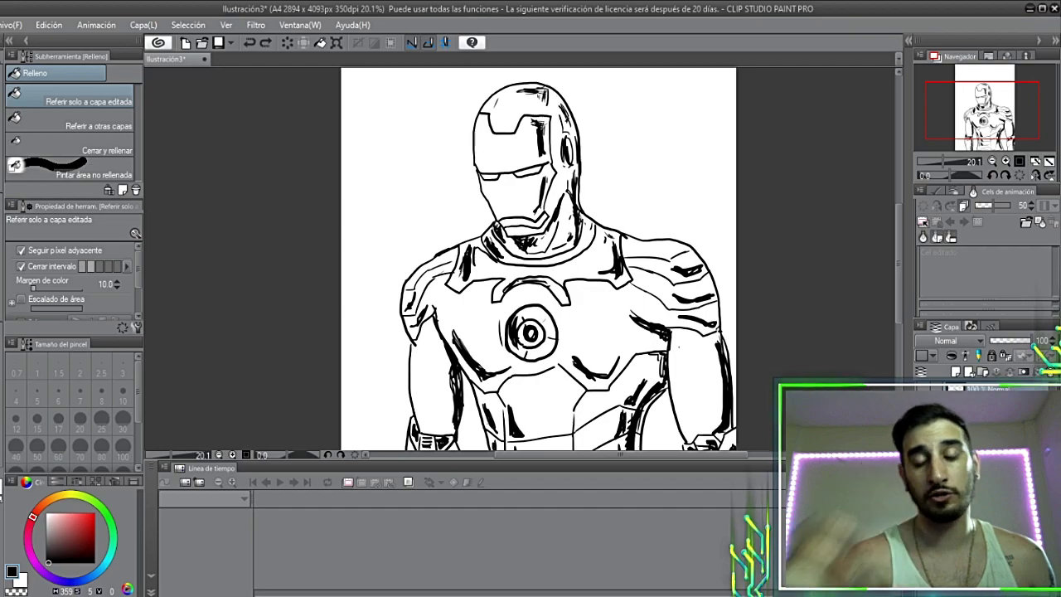
- Undo a stray black helmet fill, then add a new colour layer with Multiply blending
left_click(536, 121)
key("ctrl+z")
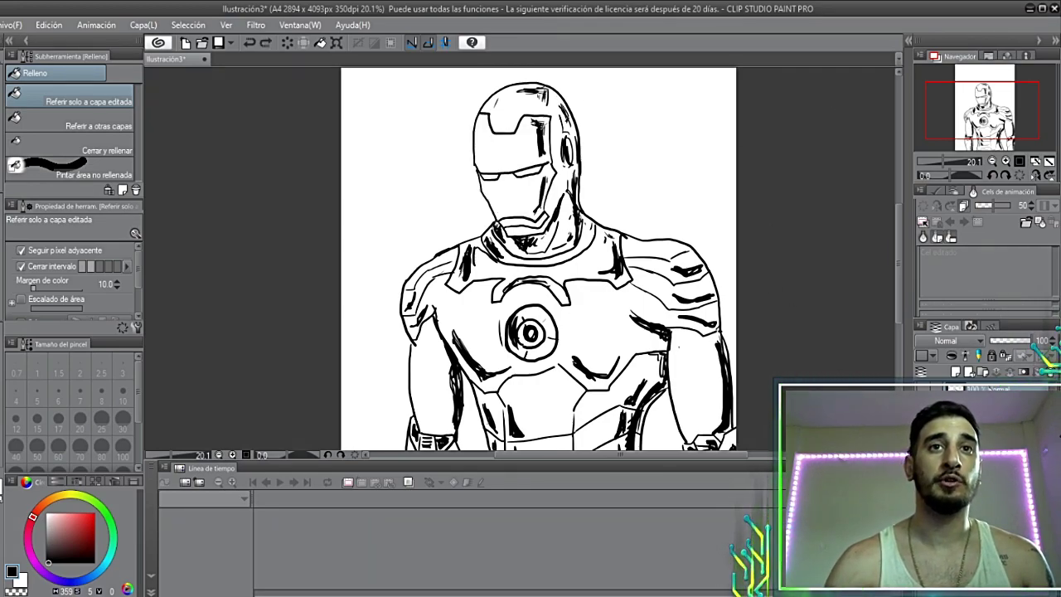
right_click(954, 389)
left_click(966, 131)
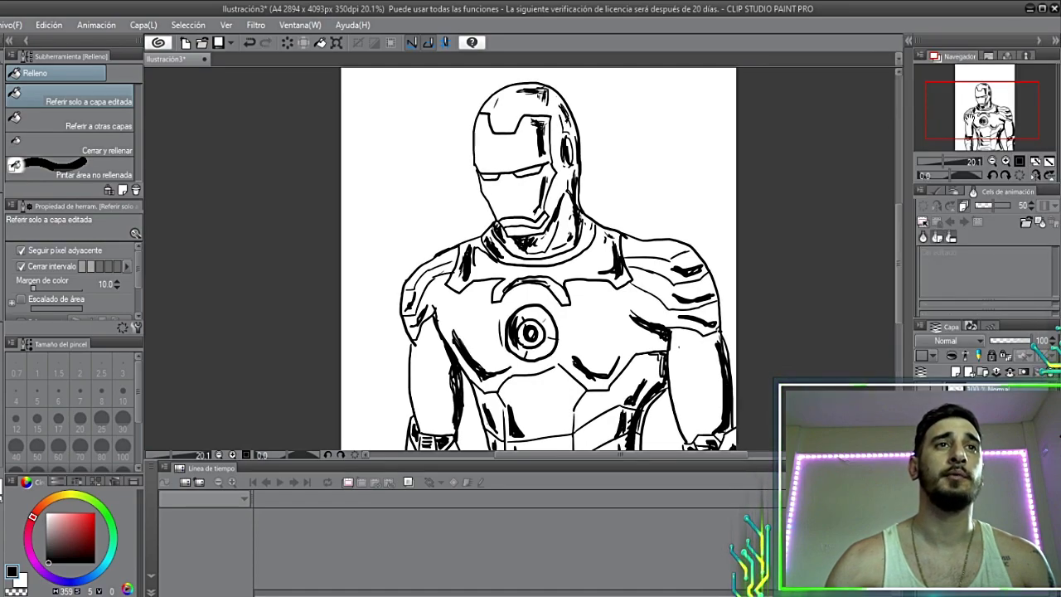
left_click(966, 342)
left_click(966, 341)
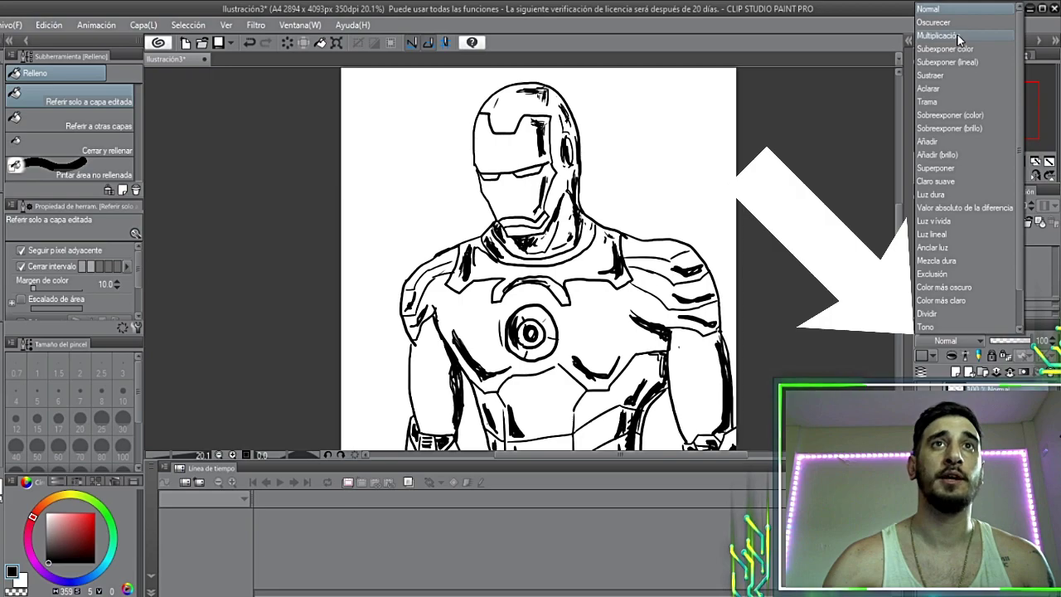
left_click(957, 36)
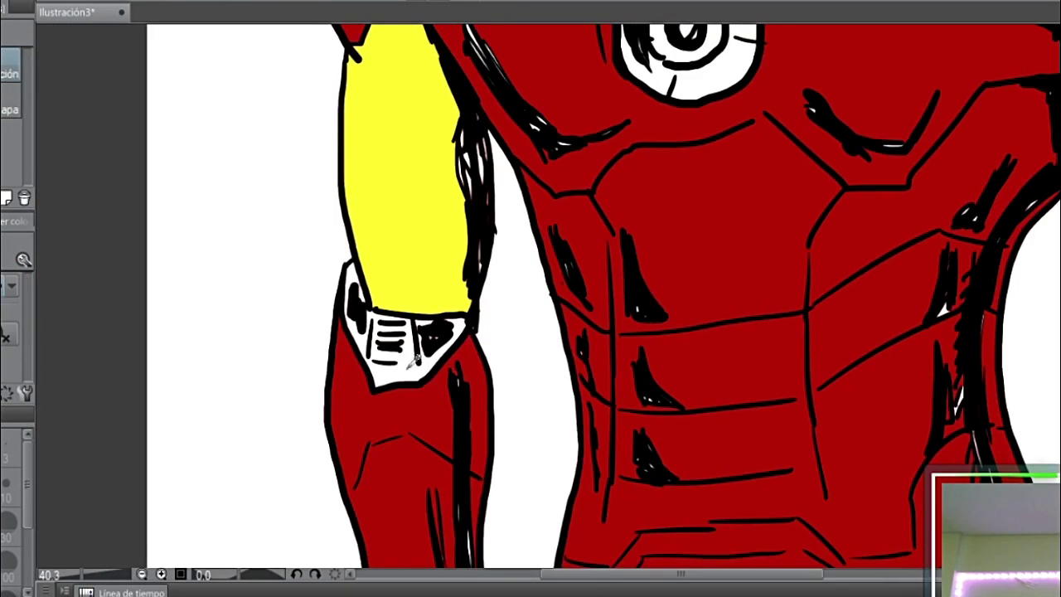
- Fill the wristband yellow and the arc reactor ring cyan
left_click(357, 294)
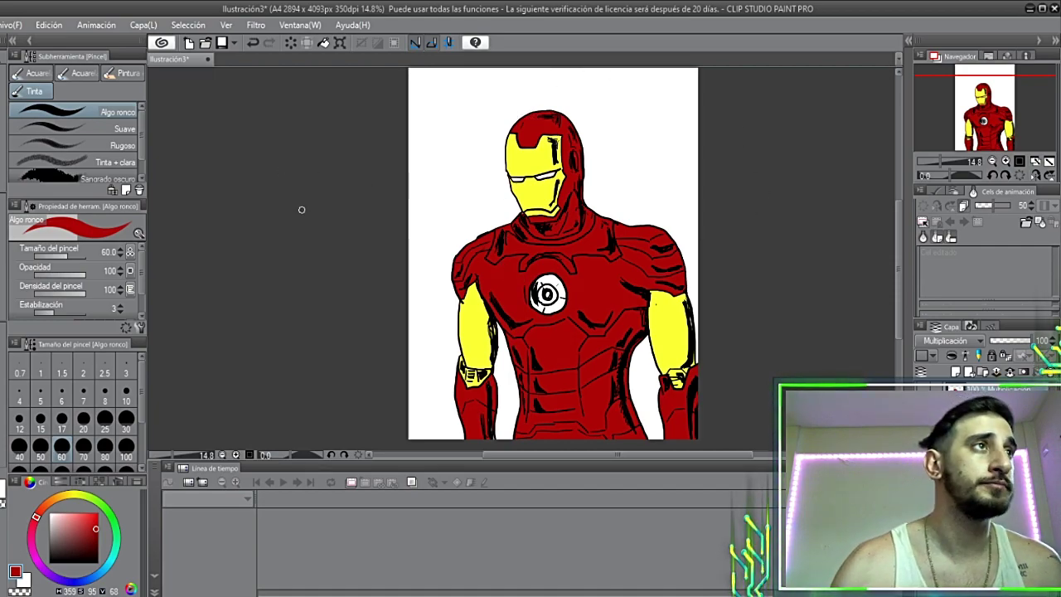
left_click(115, 558)
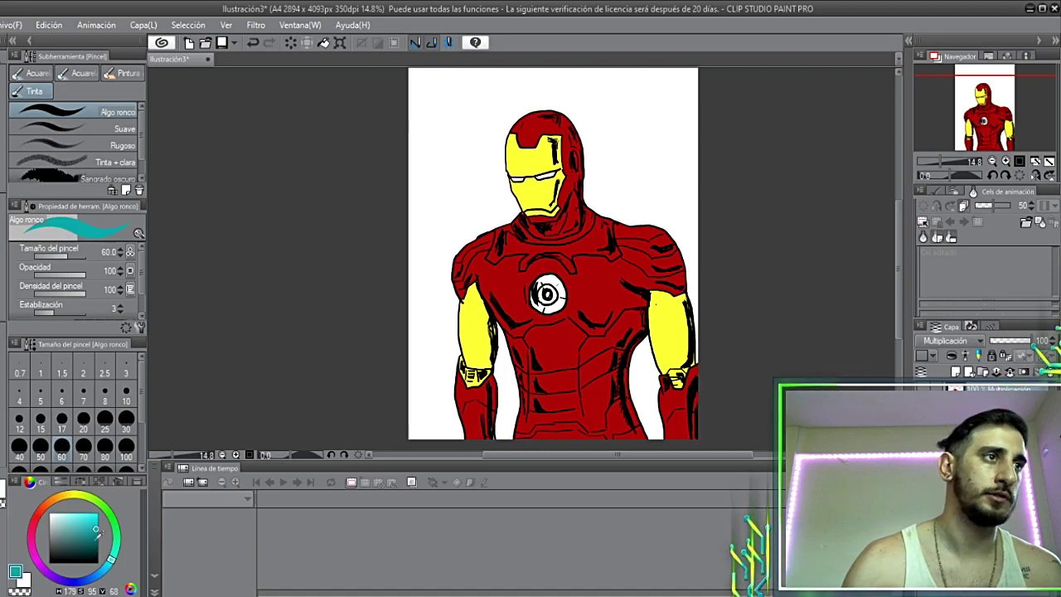
key("g")
left_click(555, 294)
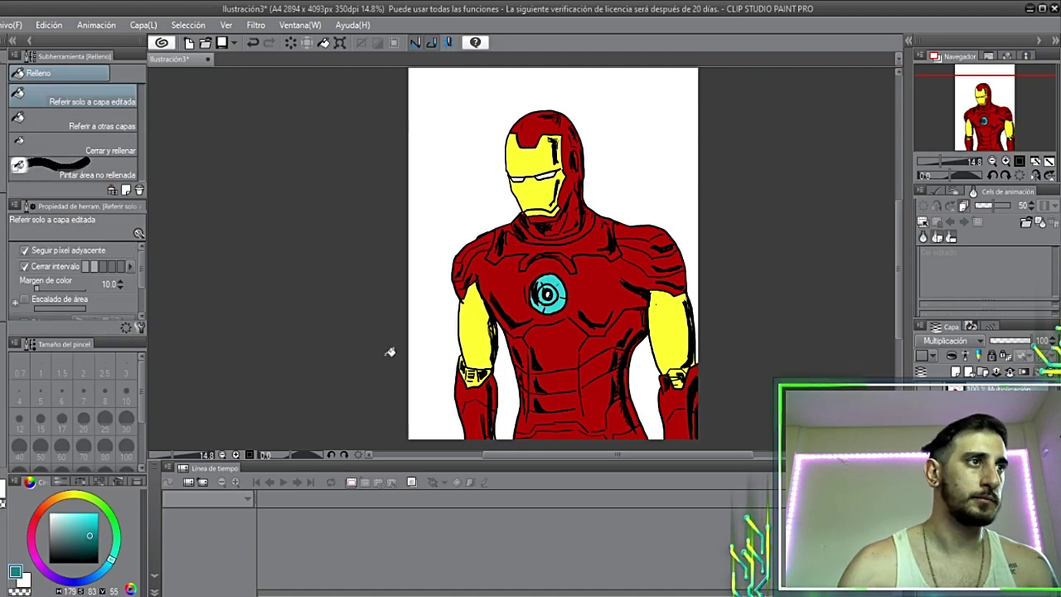
- Enlarge the inking pen to size 50 and ink a black shadow stroke across the chest
key("g")
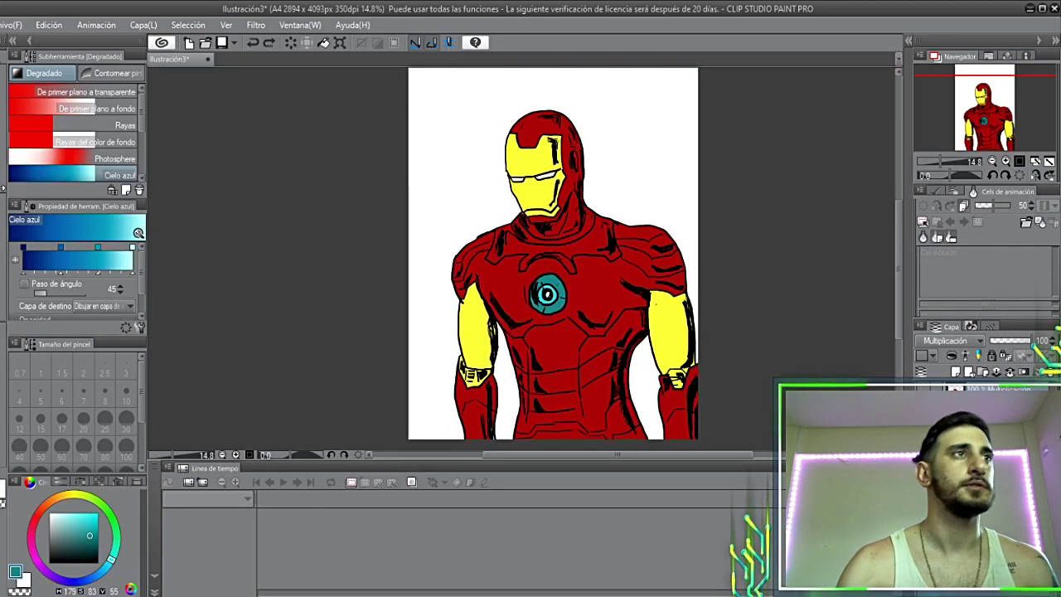
key("p")
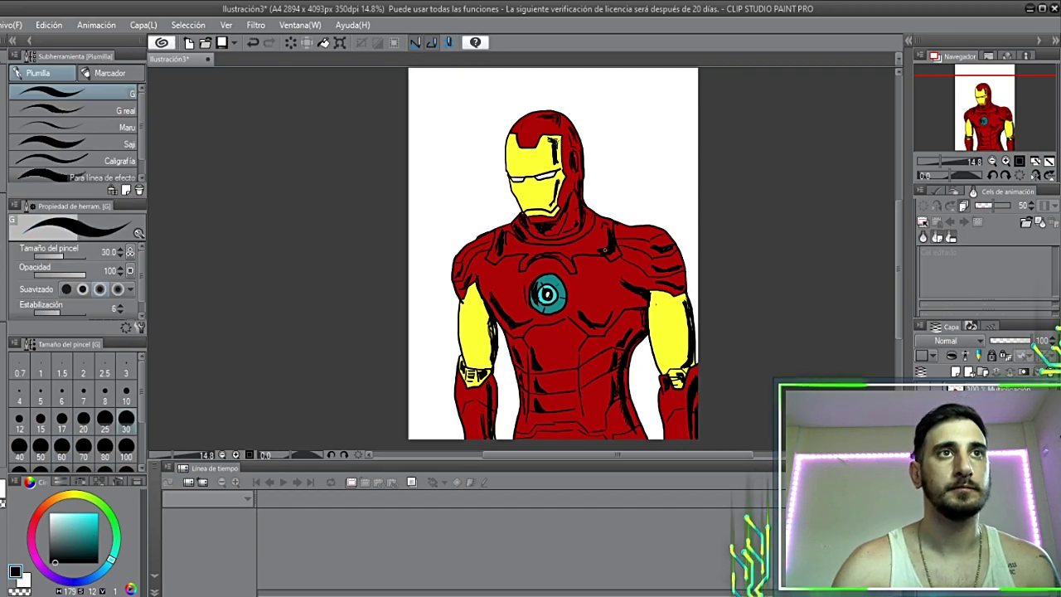
key("bracketright")
key("bracketright")
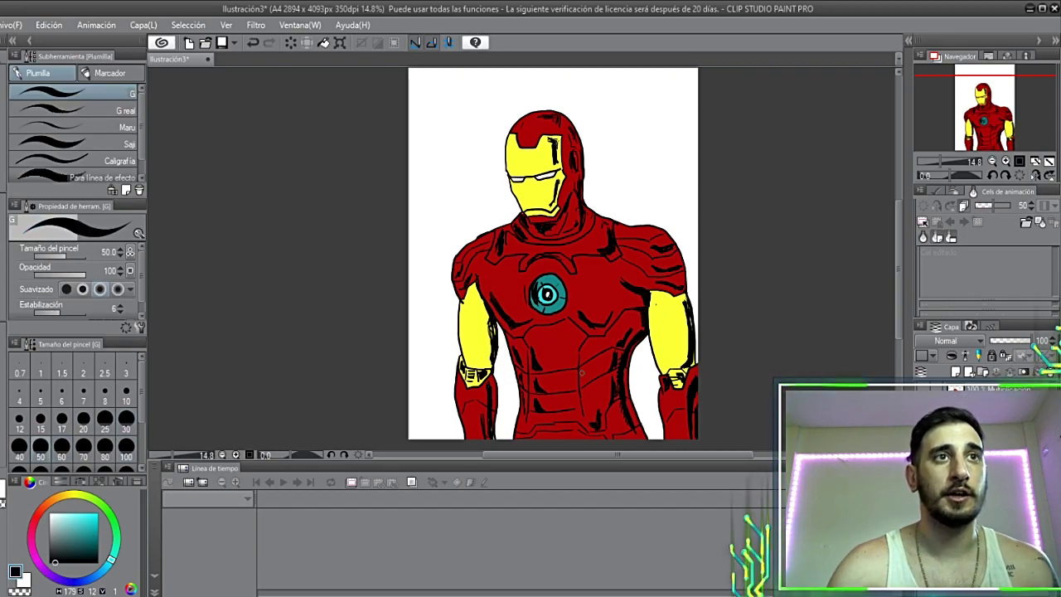
left_click_drag(575, 329, 582, 315)
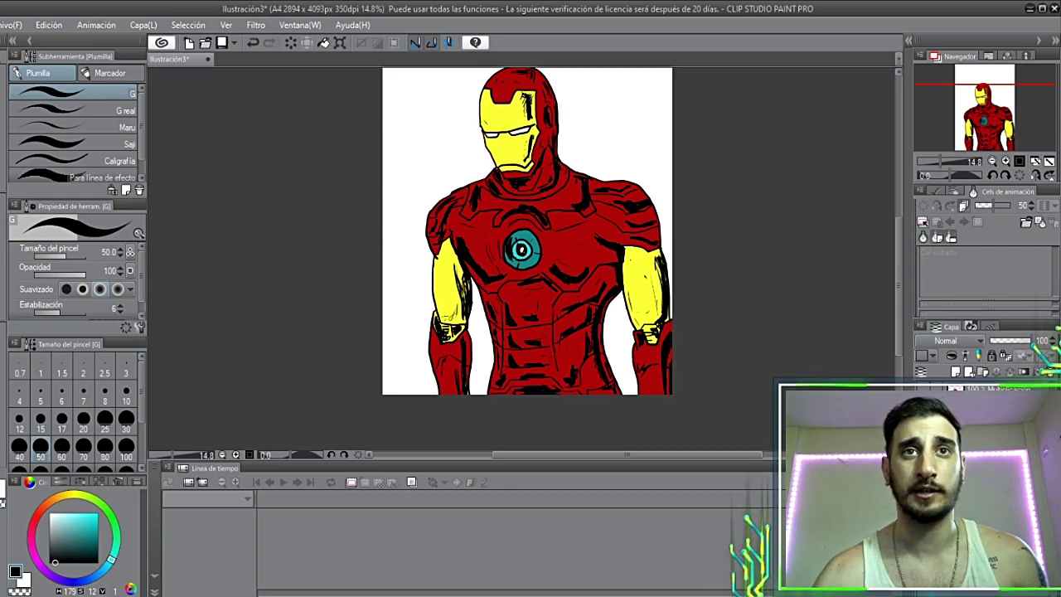
- Duplicate the colour layer, switch to a light colour, and set the copy's opacity to 42%
right_click(995, 391)
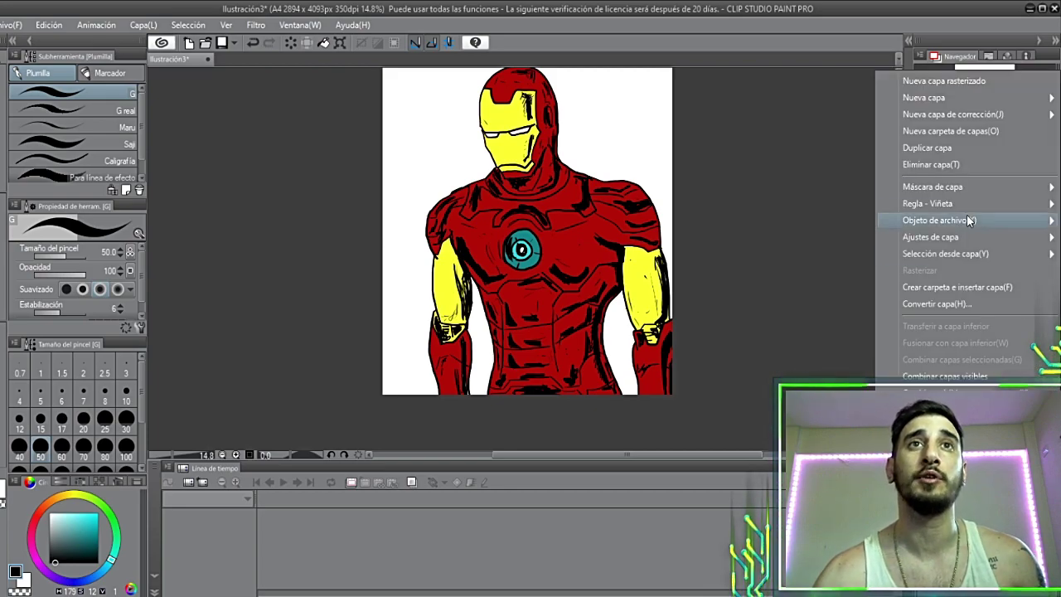
left_click(971, 148)
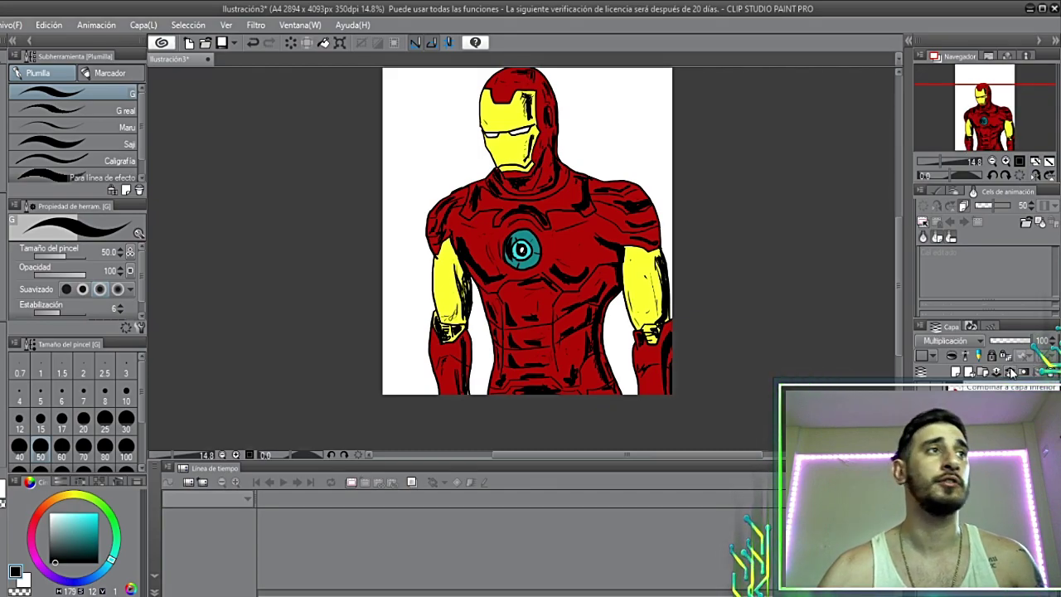
key("x")
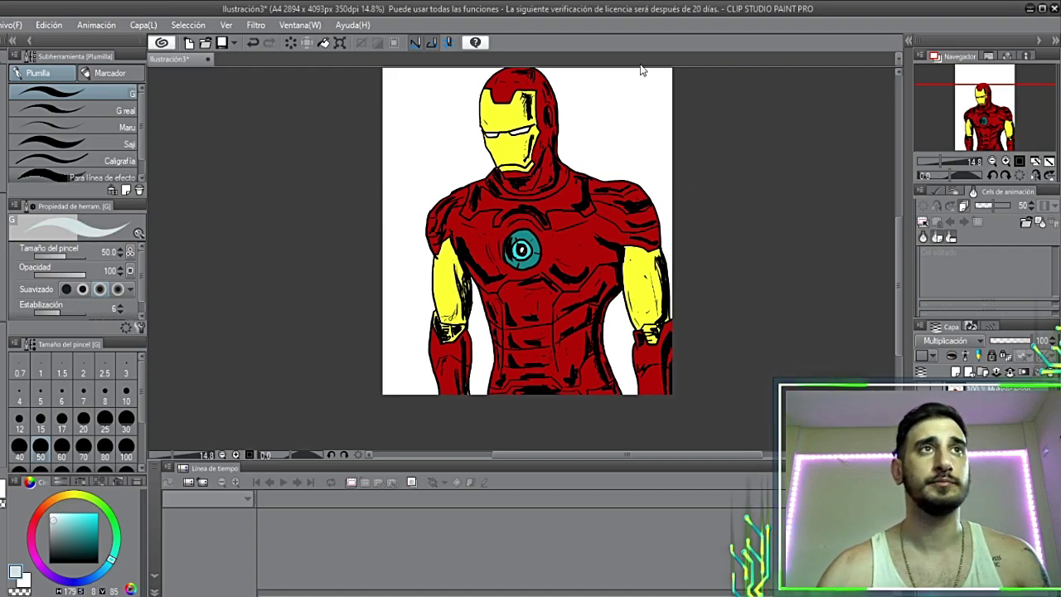
scroll(670, 201, "up", 2)
left_click_drag(828, 208, 1040, 357)
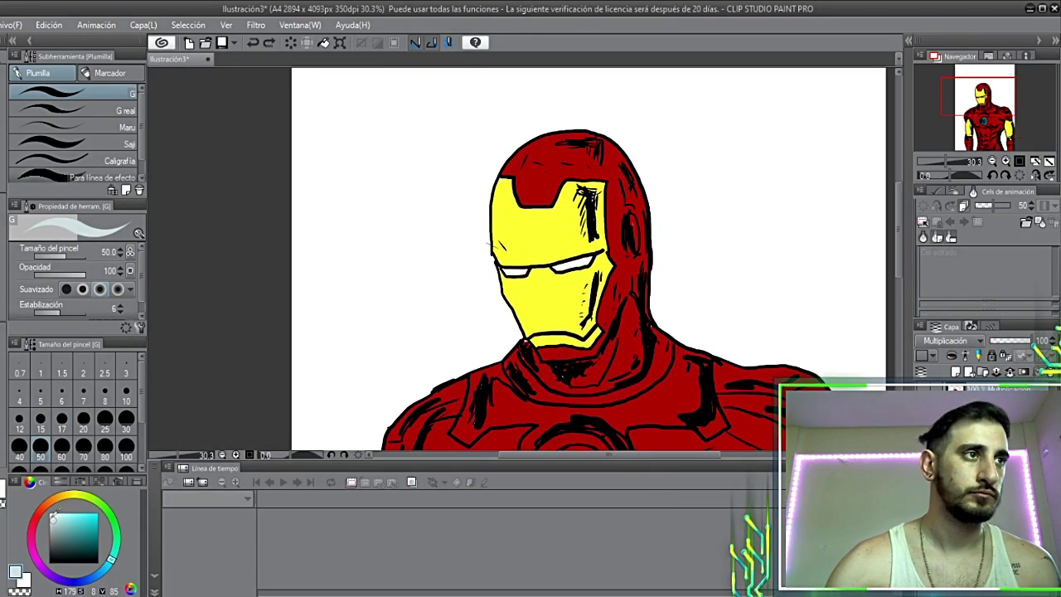
scroll(950, 340, "up", 2)
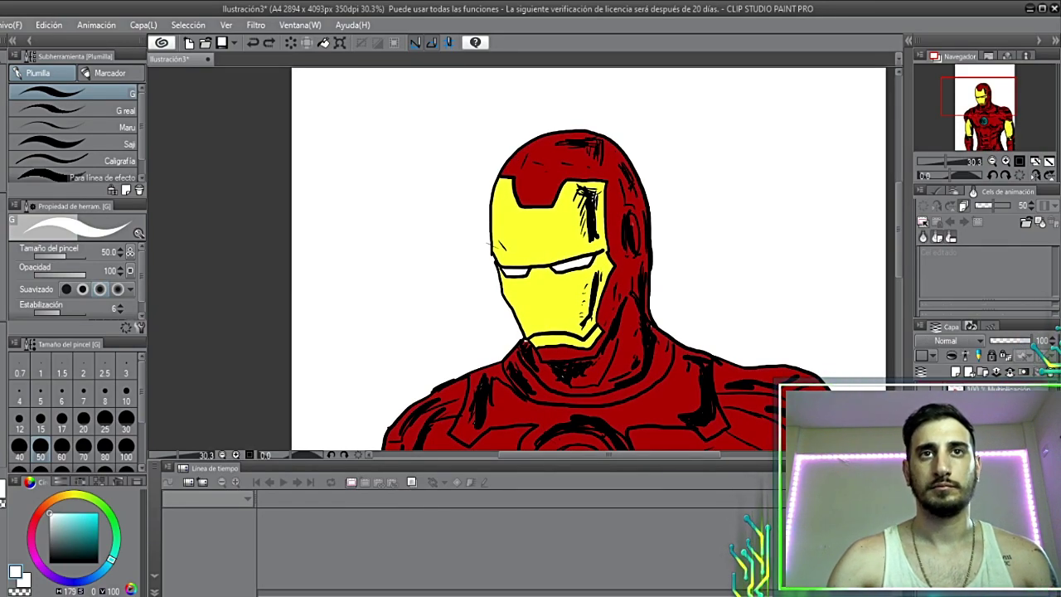
left_click_drag(1029, 341, 1008, 341)
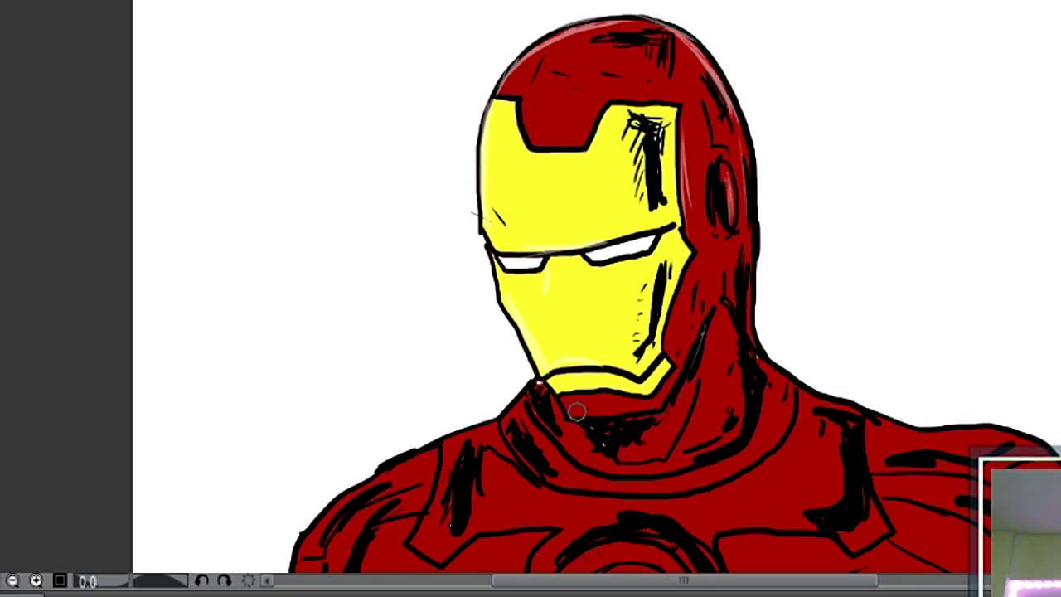
- Paint a light highlight along the left shoulder edge, then zoom out to 12.5% to view the bust
left_click_drag(581, 426, 552, 276)
left_click_drag(372, 386, 455, 274)
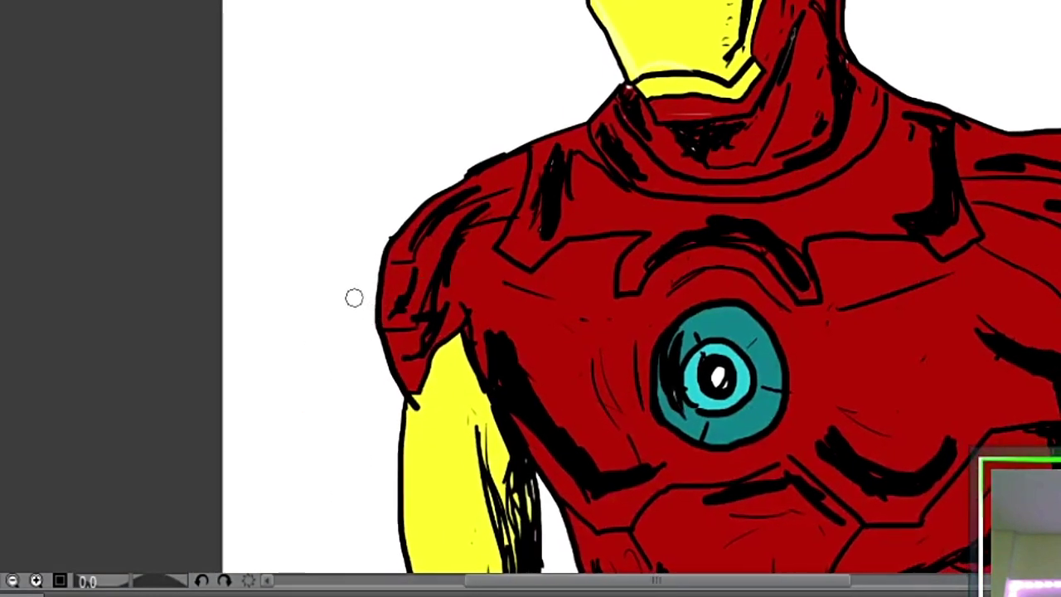
mouse_move(391, 253)
left_mouse_down()
mouse_move(390, 313)
mouse_move(391, 258)
left_mouse_up()
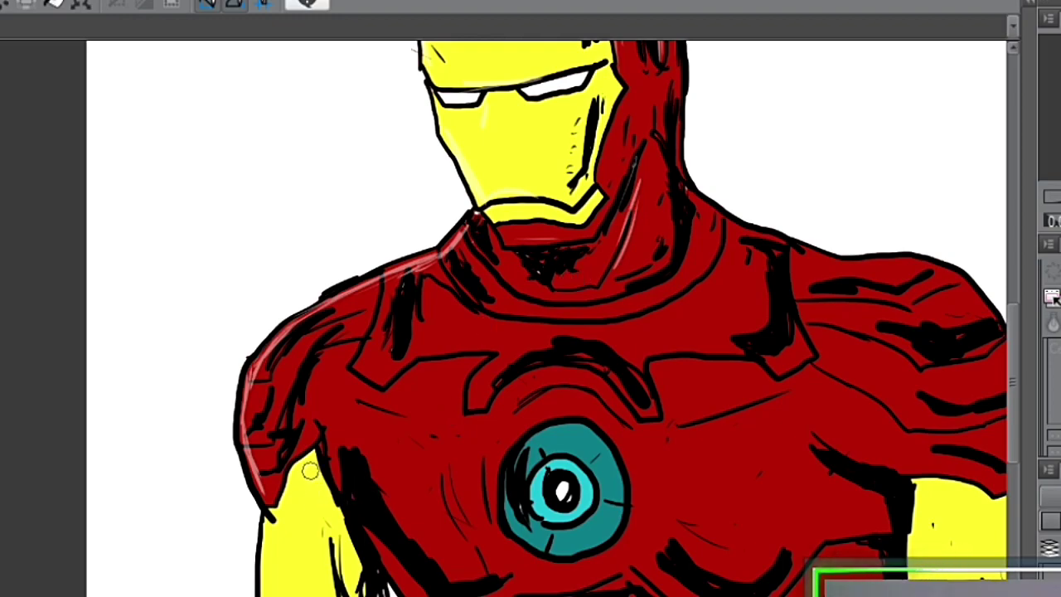
left_click_drag(348, 506, 281, 333)
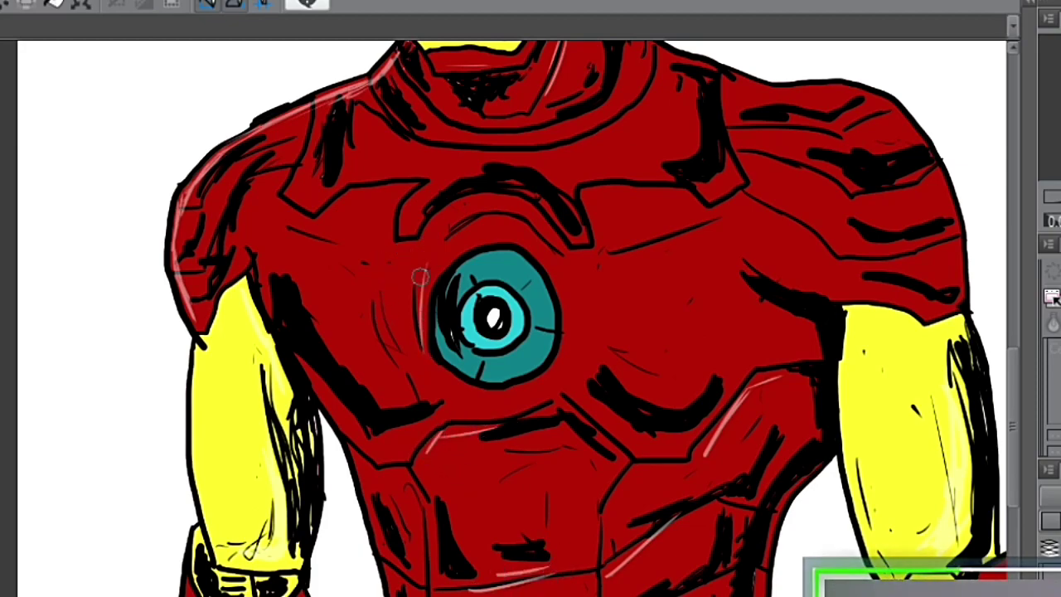
scroll(516, 360, "down", 2)
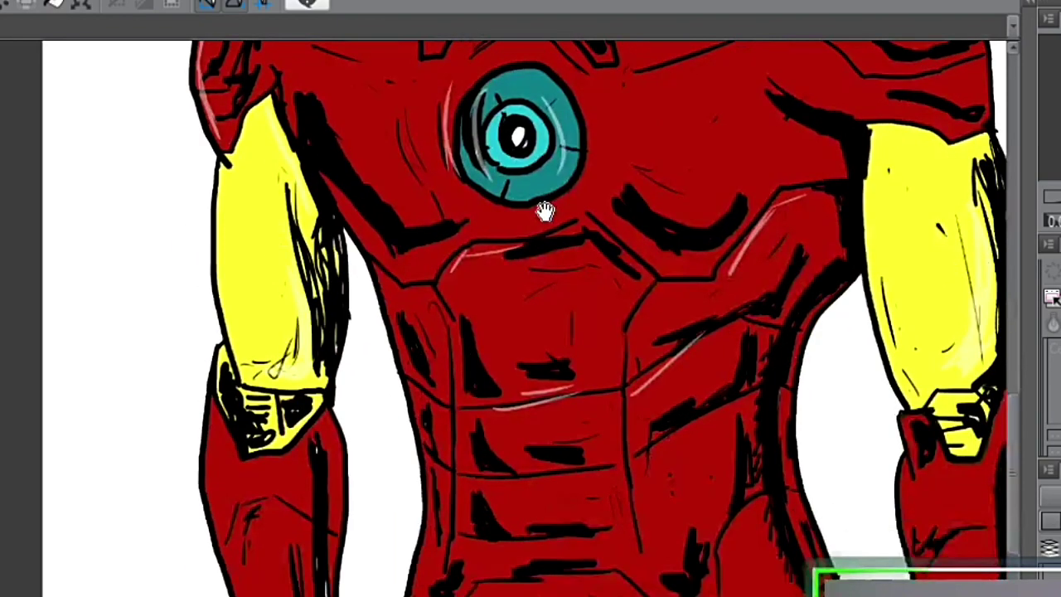
scroll(545, 209, "up", 2)
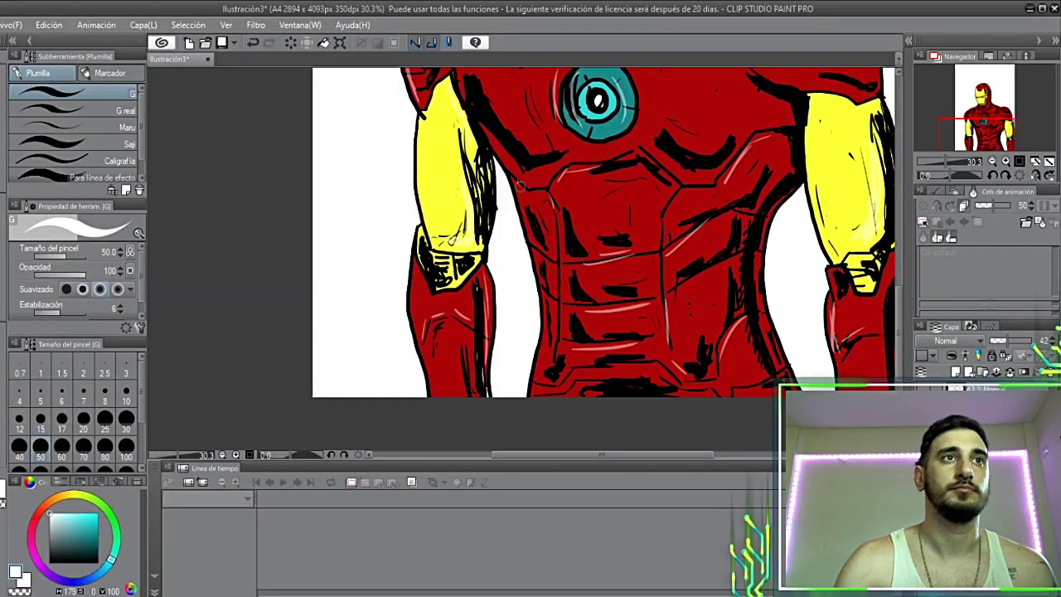
scroll(730, 75, "up", 3)
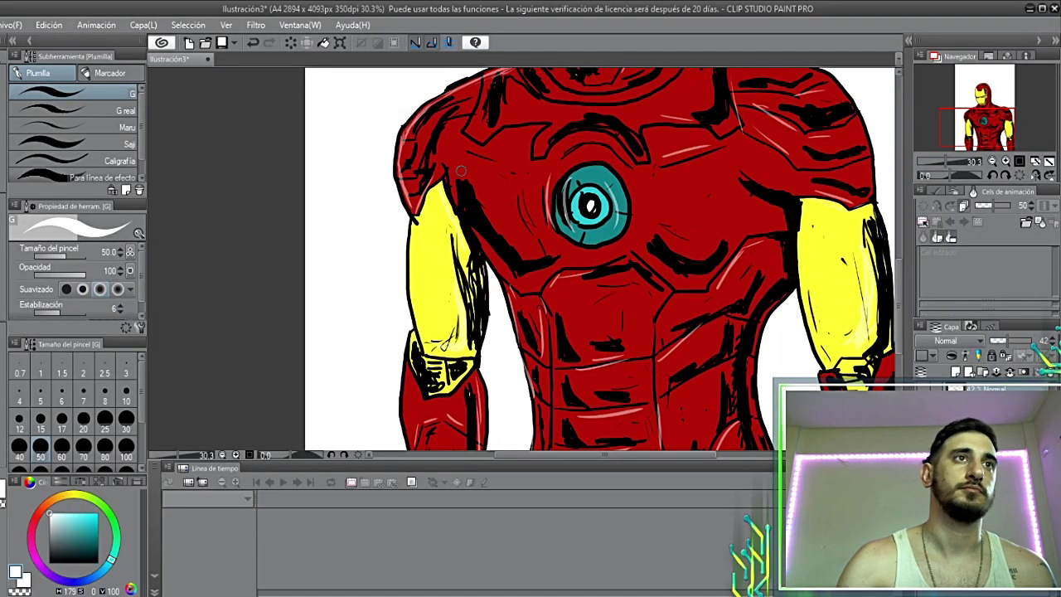
scroll(729, 76, "up", 5)
scroll(485, 118, "down", 4)
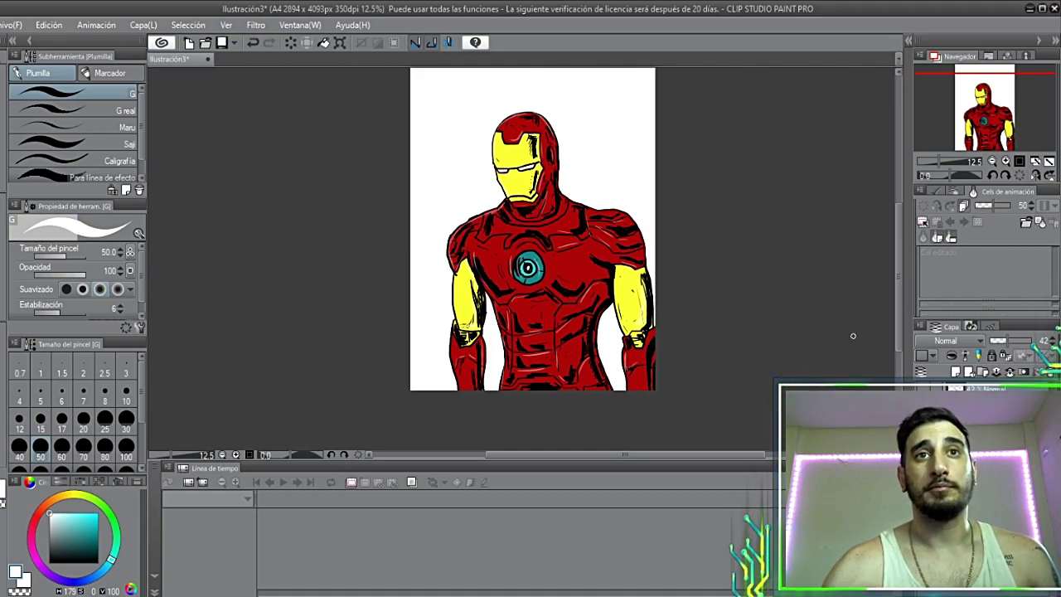
- Return the layer to 100 opacity and choose a dark blue drawing colour
left_click_drag(1007, 341, 1047, 341)
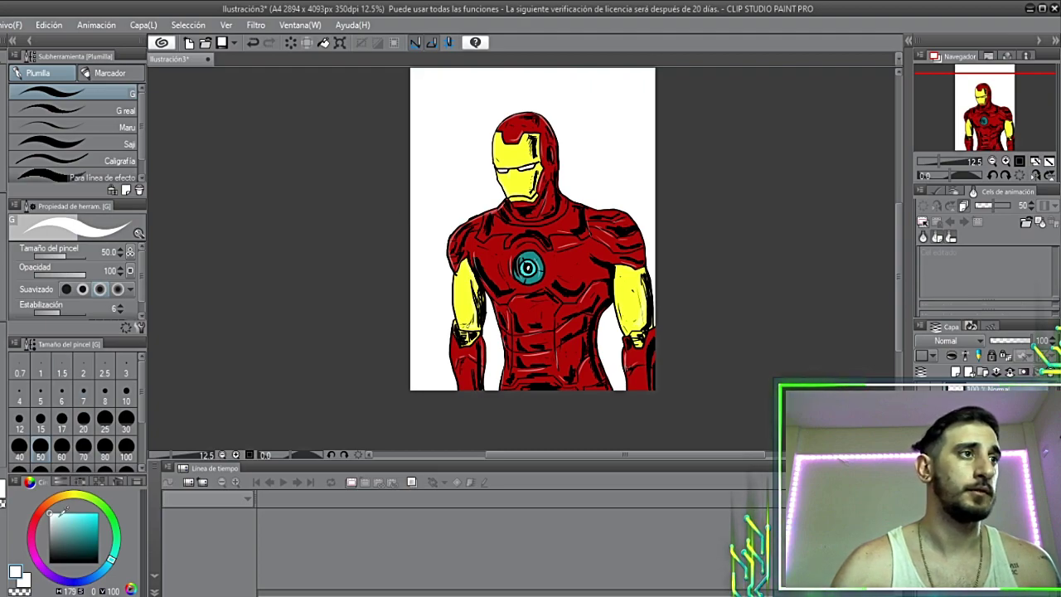
left_click(89, 581)
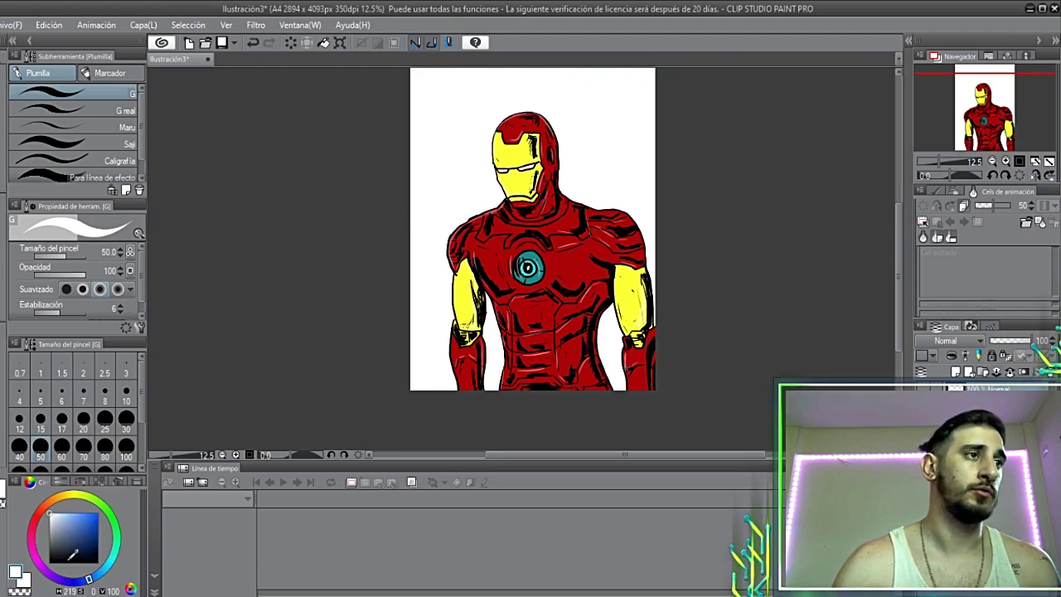
left_click(65, 557)
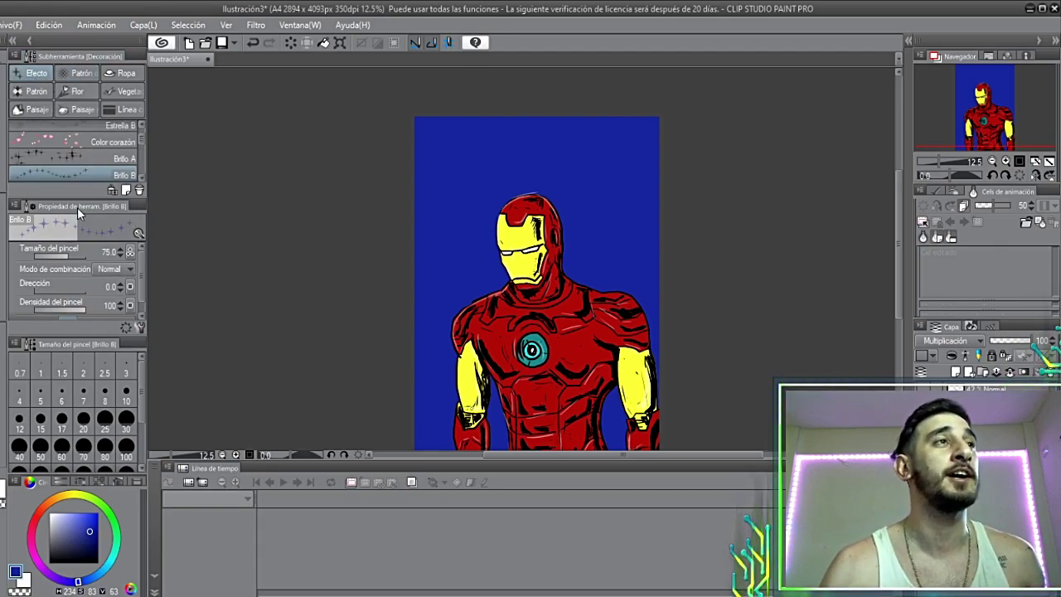
- Switch to the larger Brillo sparkle brush at about size 134, test a stroke, and undo it
left_click(91, 155)
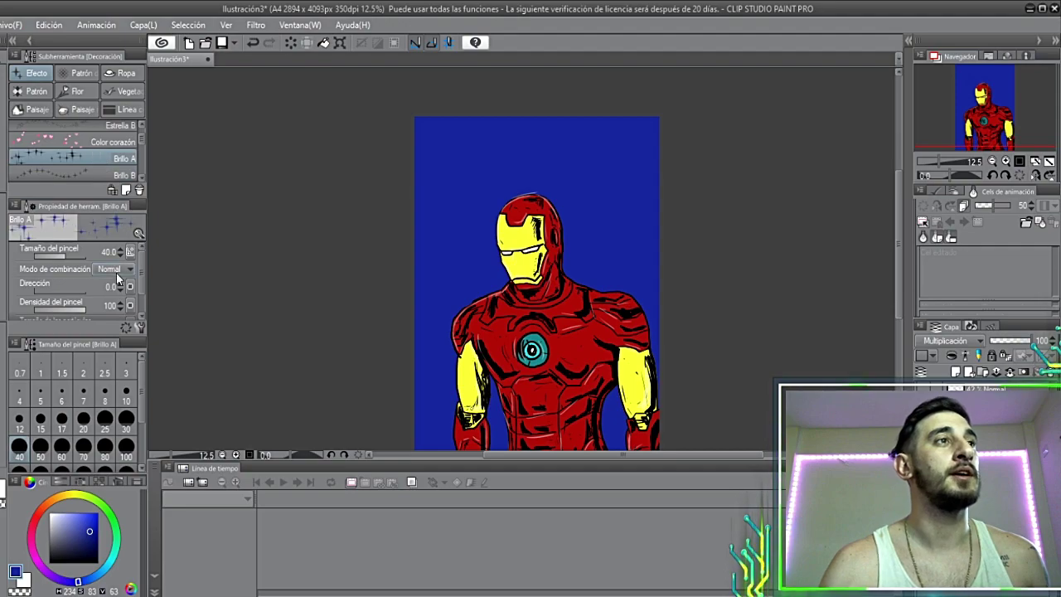
left_click(73, 255)
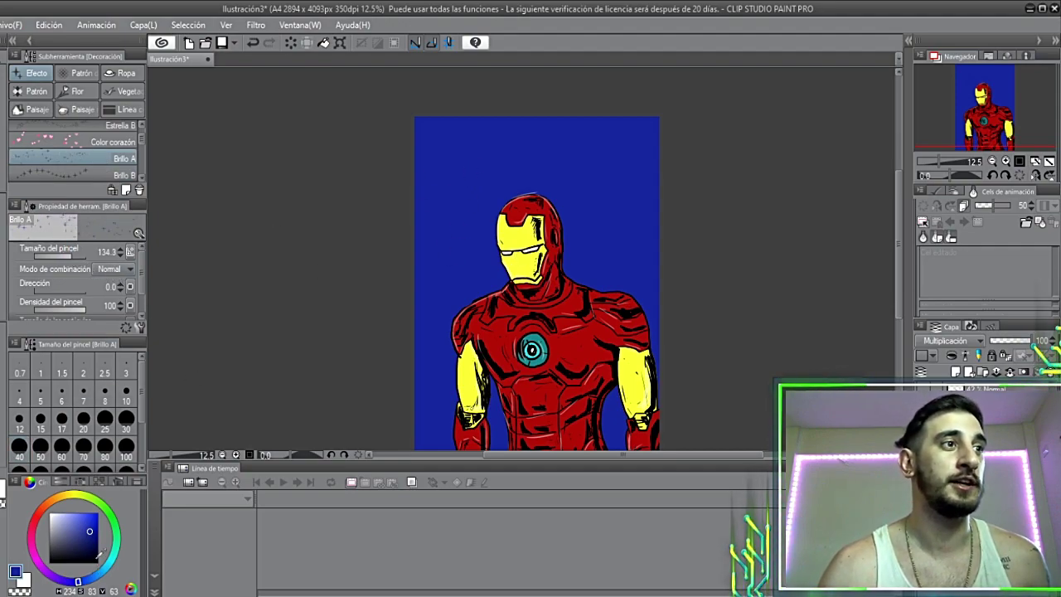
left_click(91, 172)
left_click_drag(436, 219, 591, 244)
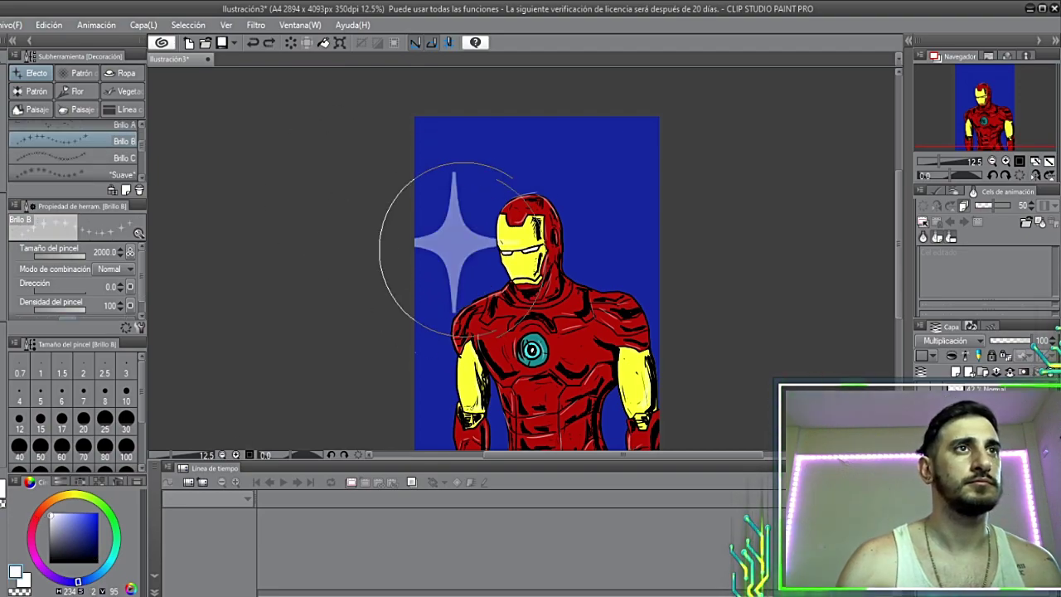
key("ctrl+z")
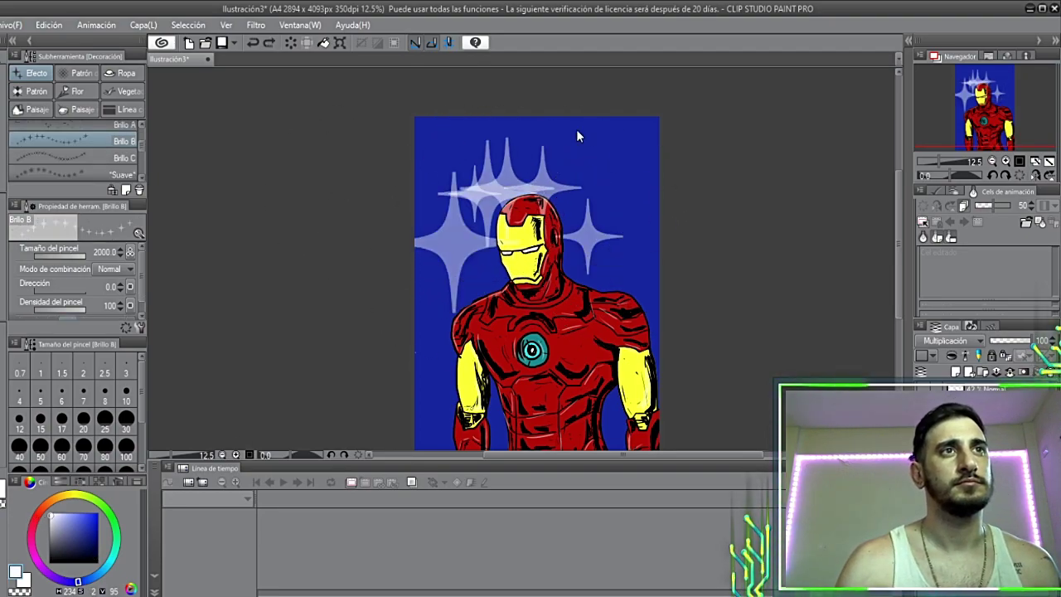
key("ctrl+z")
key("ctrl+z")
key("ctrl+z")
- Paint large pale stars across the upper background, then smaller stars at the top, right and left
left_click_drag(422, 222, 647, 224)
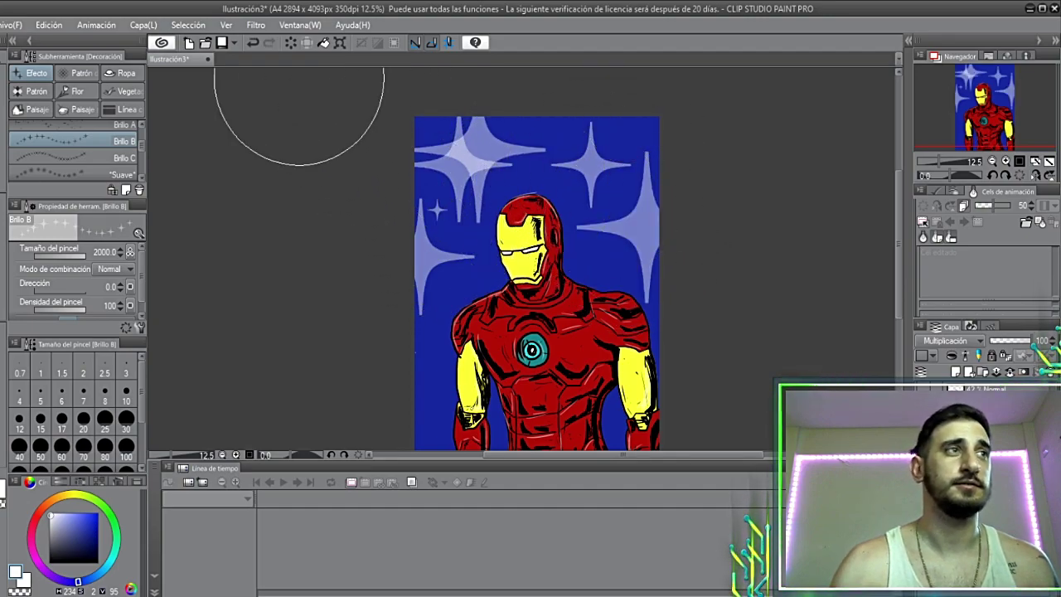
left_click_drag(81, 259, 51, 257)
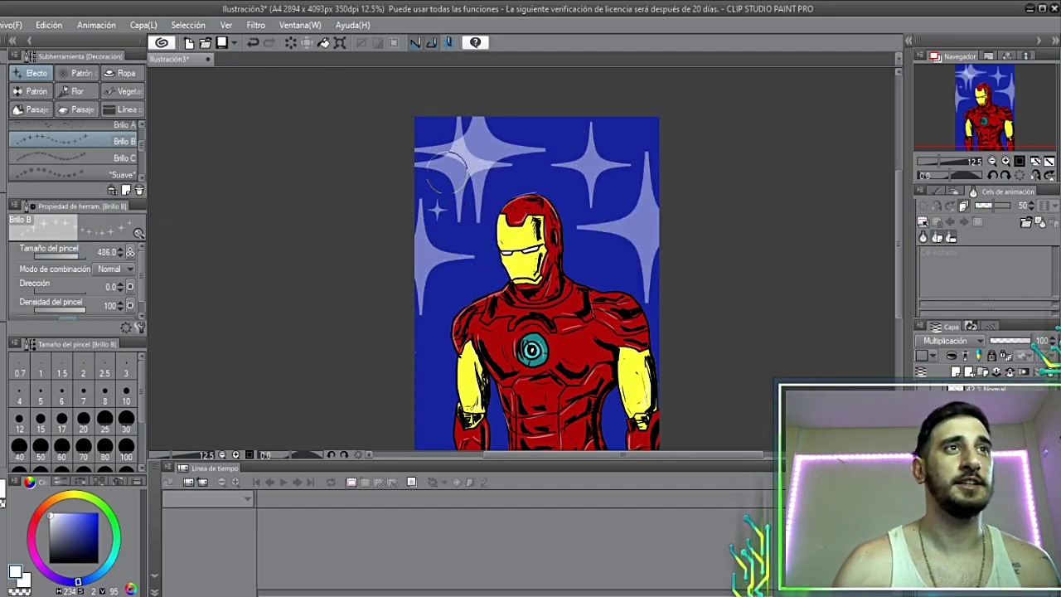
left_click_drag(440, 209, 554, 146)
left_click_drag(606, 91, 722, 108)
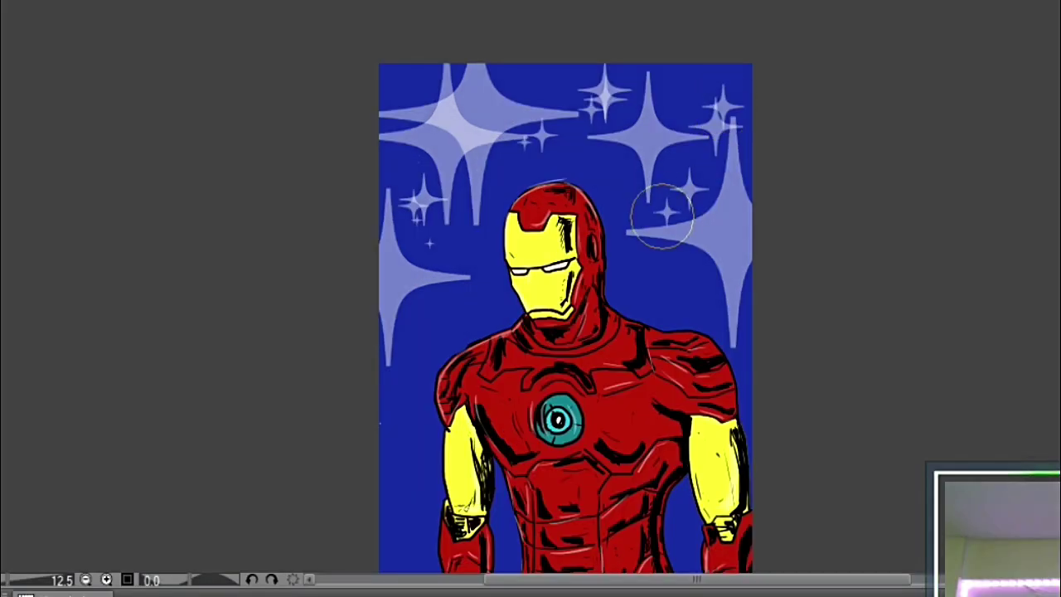
left_click(689, 282)
left_click_drag(413, 295, 542, 110)
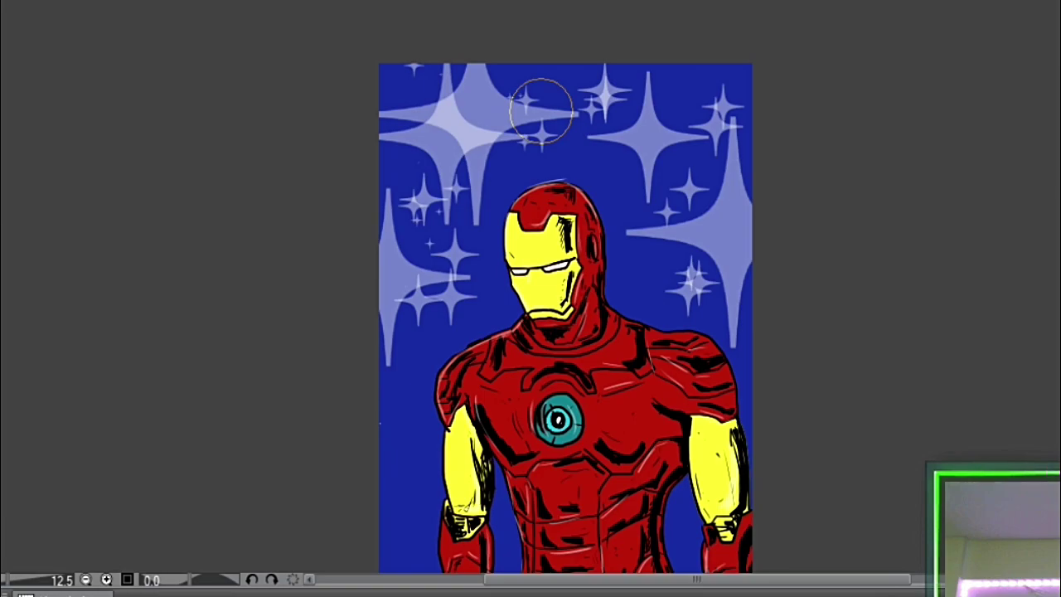
- Stamp small sparkle stars near the top right and down the lower-left background
left_click(706, 72)
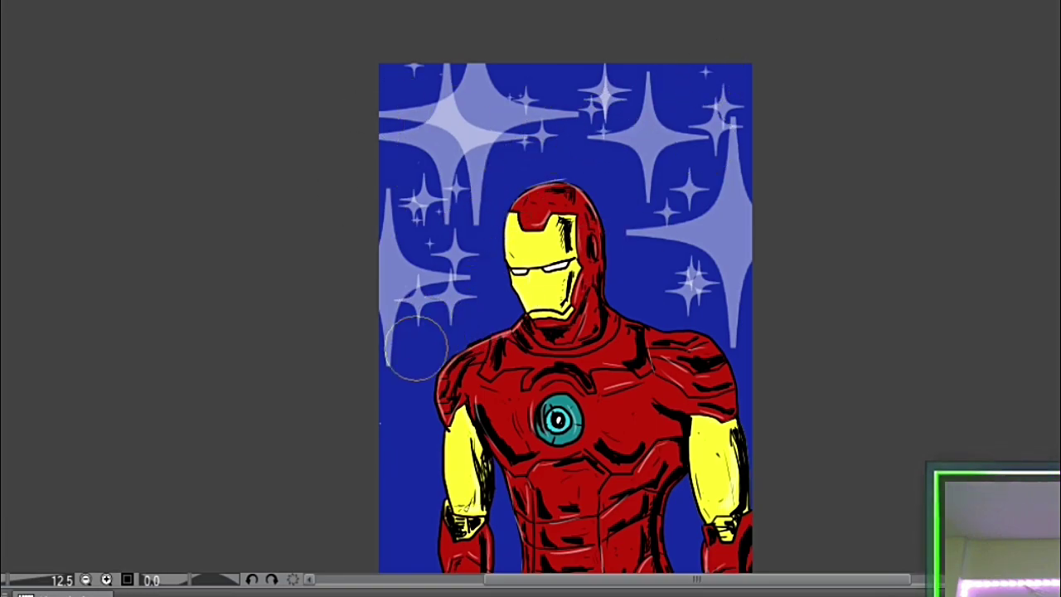
left_click(404, 418)
left_click(399, 481)
left_click(399, 561)
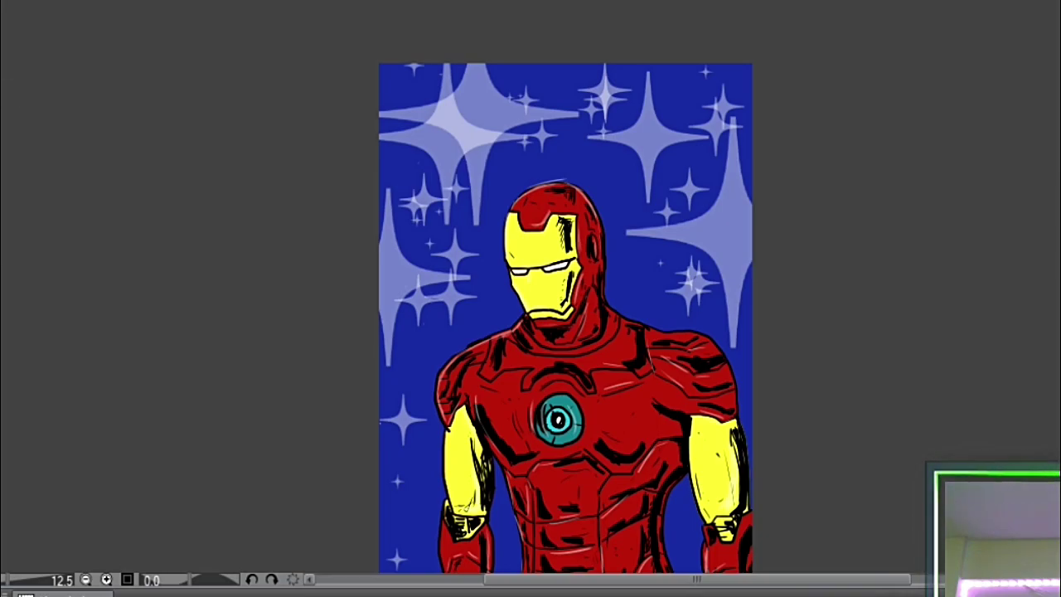
left_click_drag(506, 117, 605, 103)
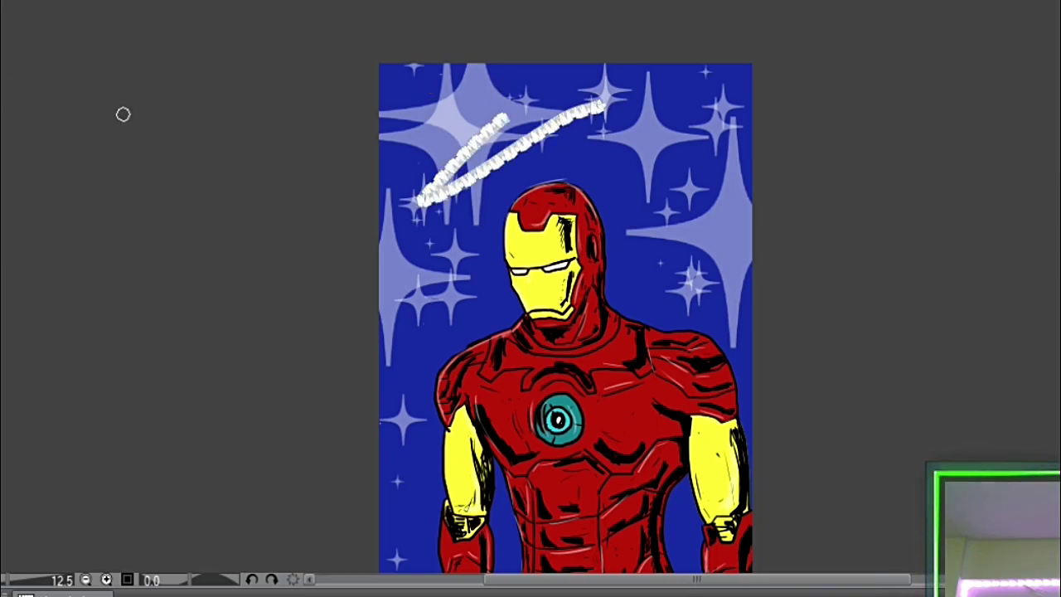
key("ctrl+z")
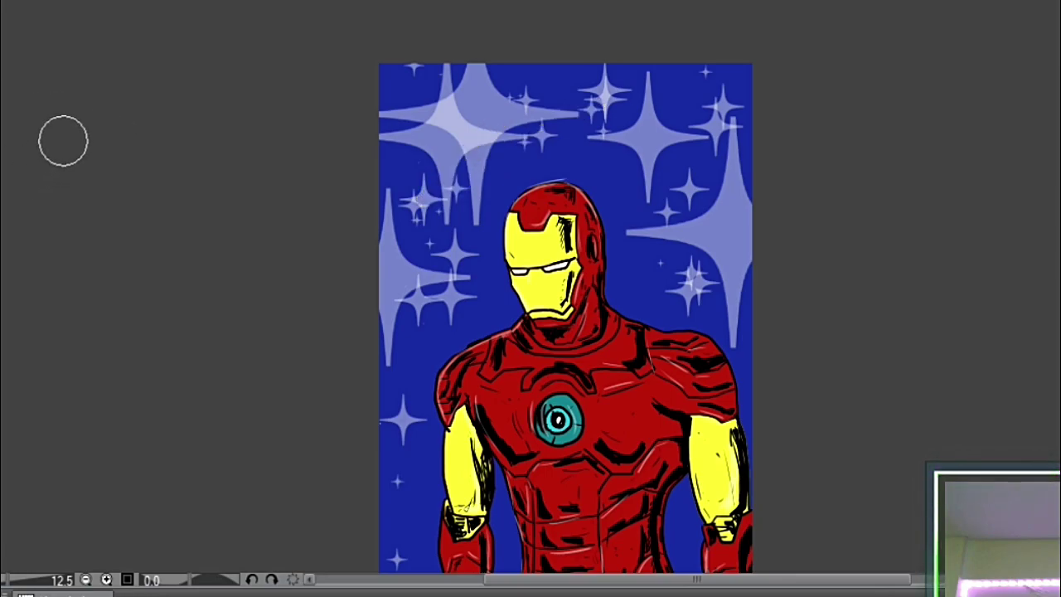
left_click_drag(414, 502, 391, 509)
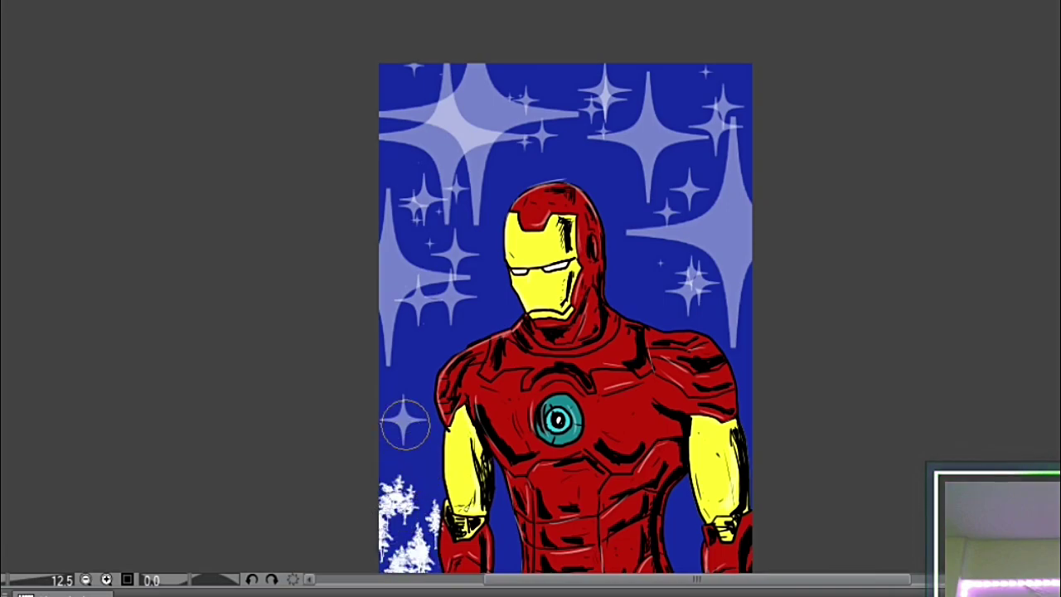
left_click_drag(405, 423, 410, 514)
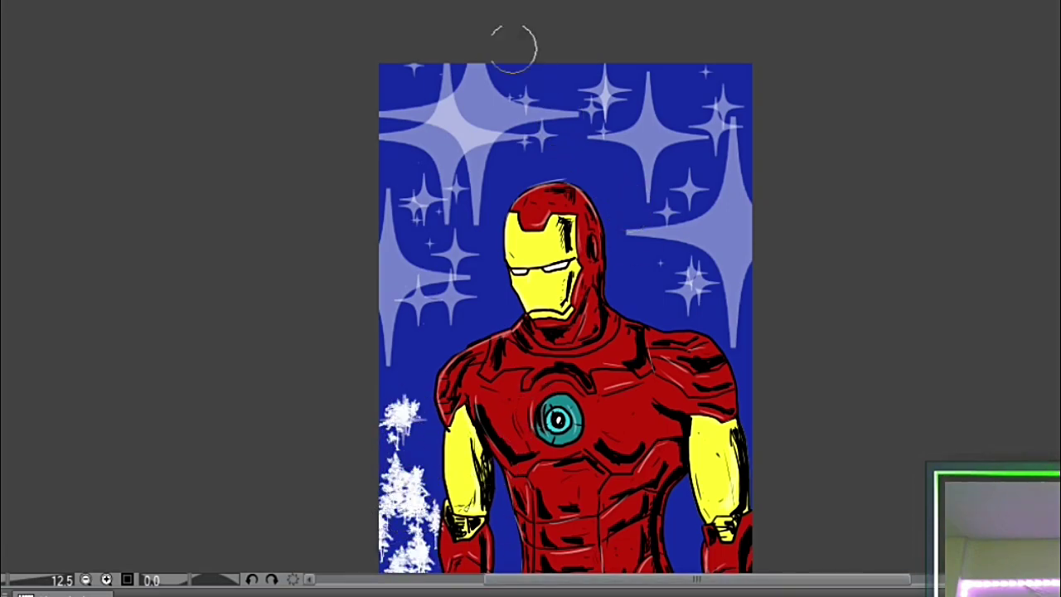
key("ctrl+z")
key("ctrl+z")
key("ctrl+z")
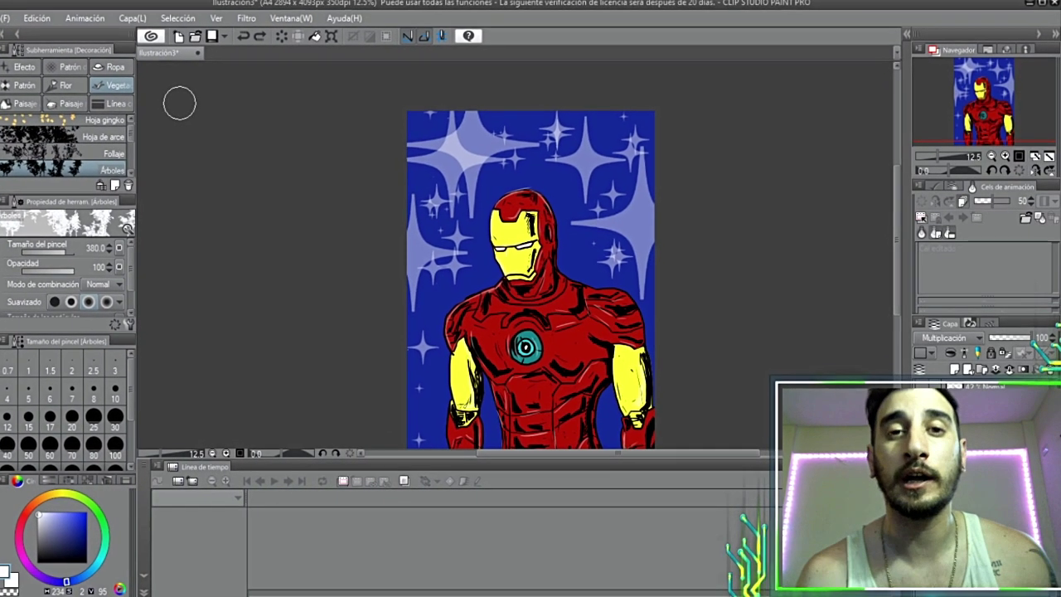